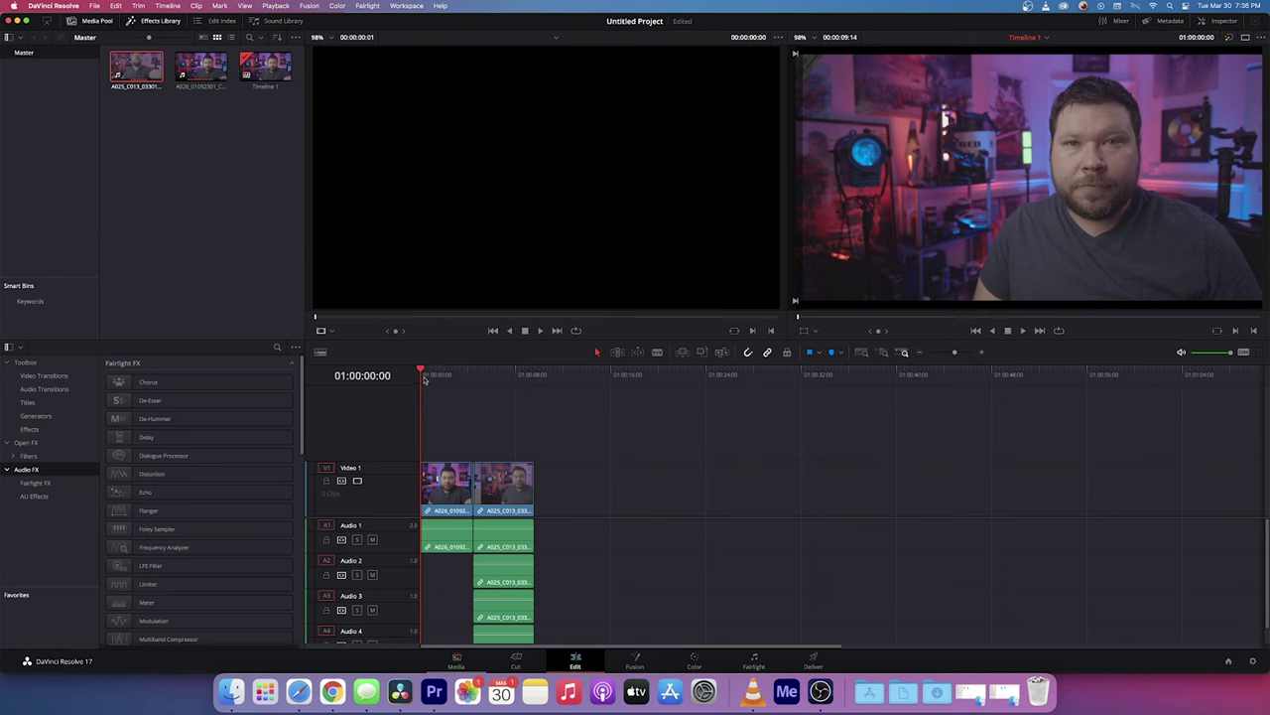
Step: Scrub the timeline to preview the RED and Blackmagic camera clips
{"action": "left_click_drag", "start_coordinate": [432, 378], "coordinate": [458, 382]}
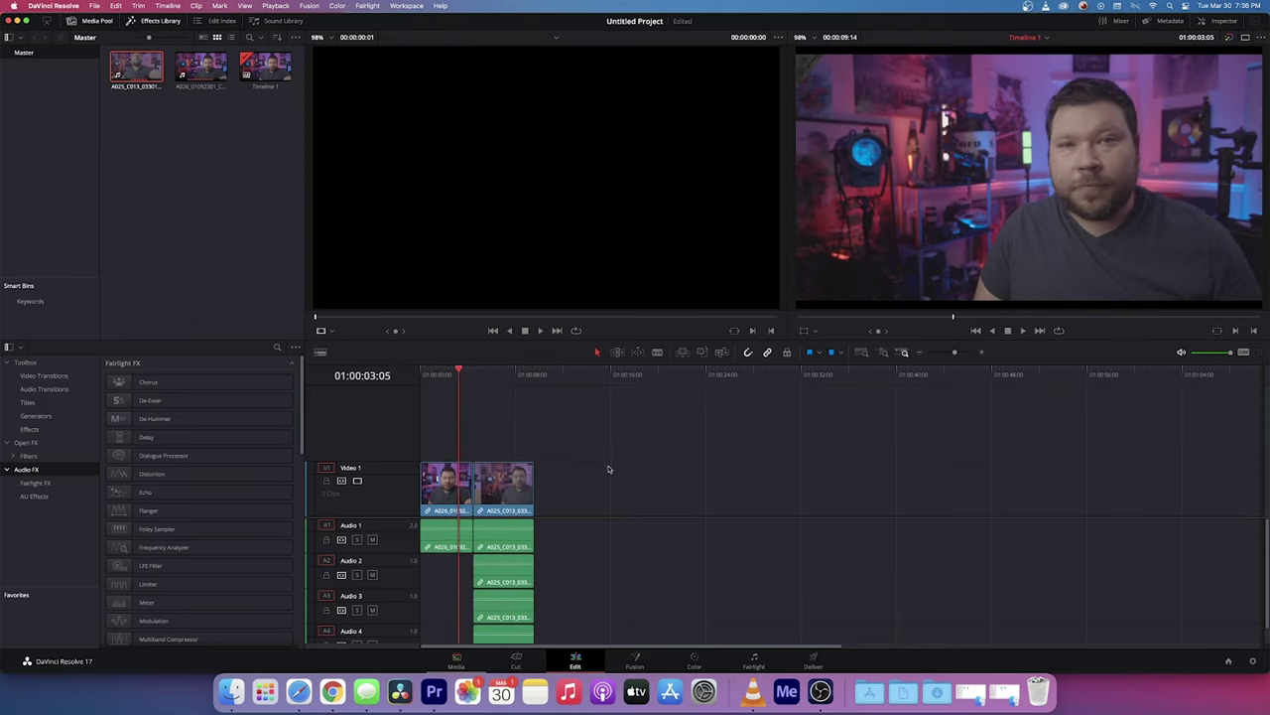
Step: On the Color page, add corrector node 02 to the RED clip and apply CineMatch to it
{"action": "left_click", "coordinate": [696, 658]}
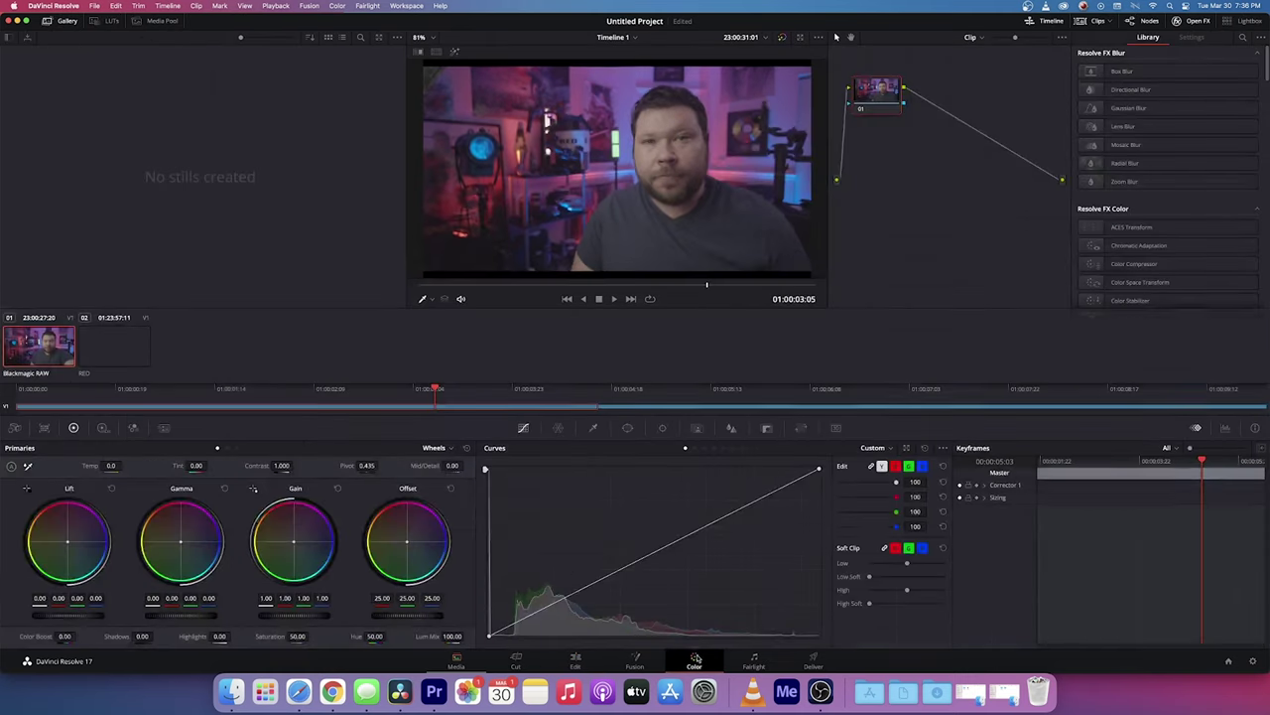
{"action": "left_click", "coordinate": [119, 344]}
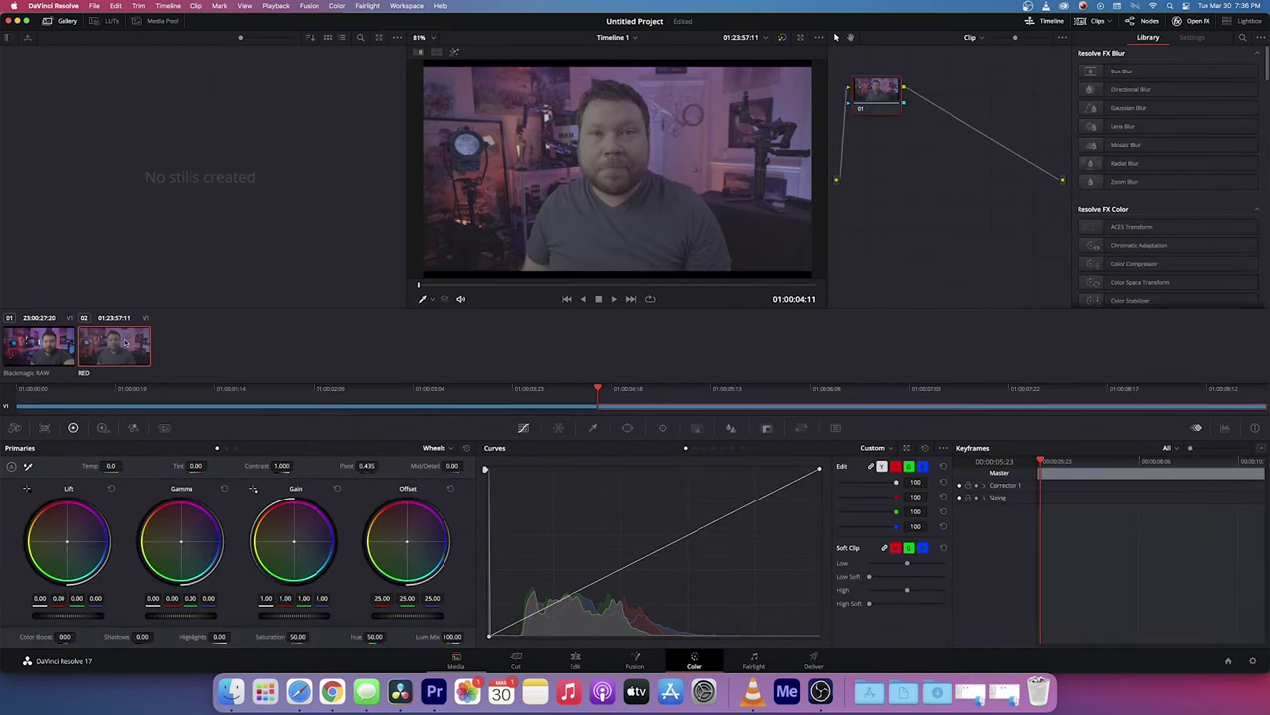
{"action": "right_click", "coordinate": [879, 161]}
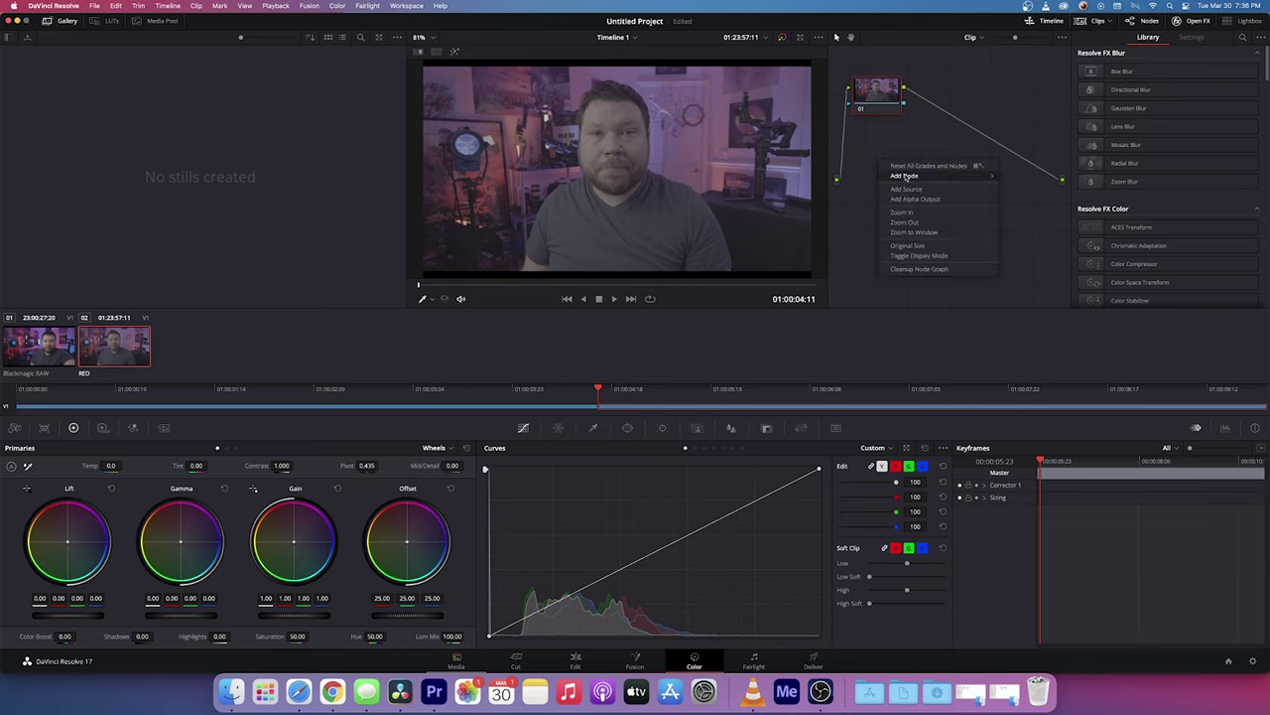
{"action": "left_click", "coordinate": [1016, 185]}
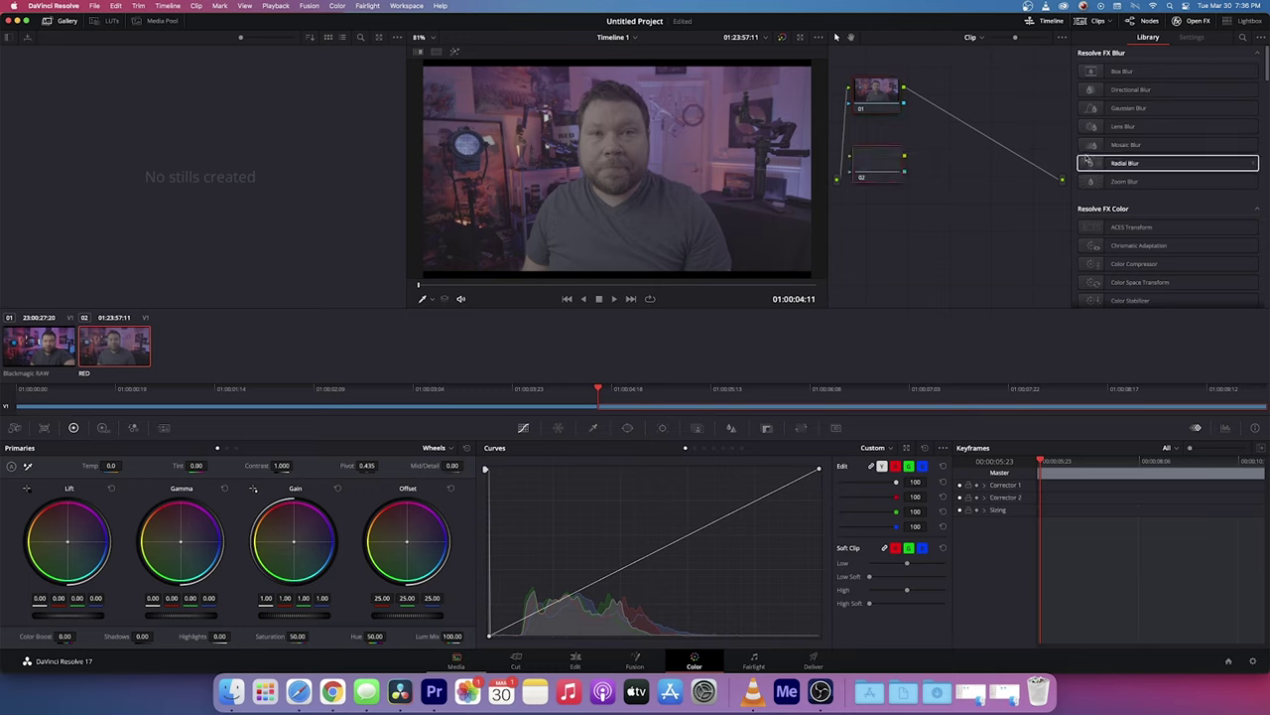
{"action": "scroll", "coordinate": [1191, 159], "scroll_direction": "down", "scroll_amount": 6}
{"action": "scroll", "coordinate": [1211, 157], "scroll_direction": "down", "scroll_amount": 8}
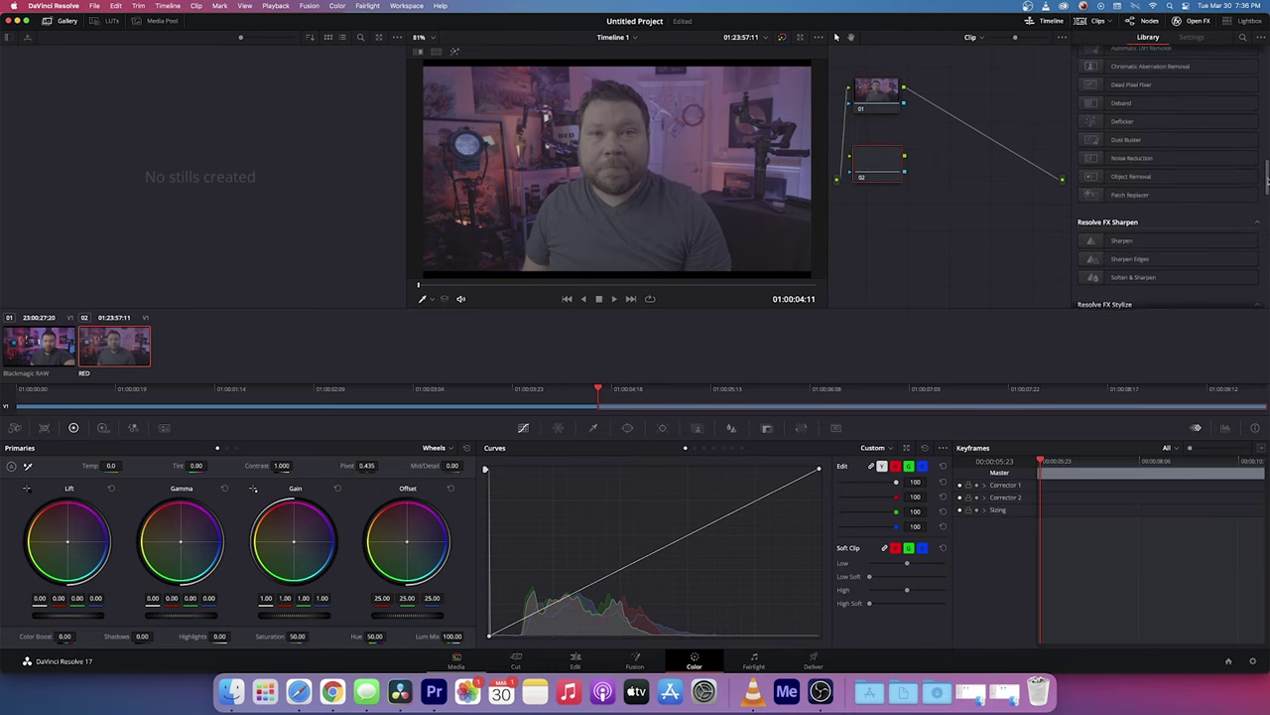
{"action": "left_click_drag", "start_coordinate": [1122, 242], "coordinate": [876, 163]}
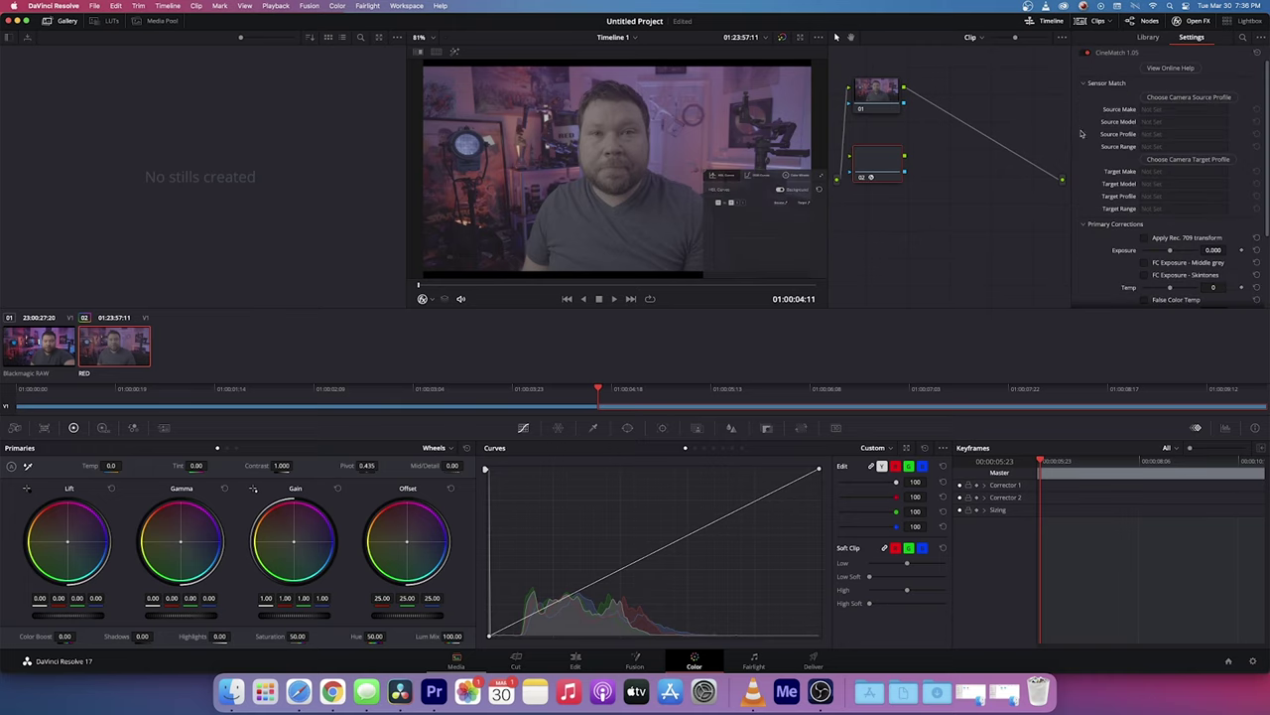
Step: Set the CineMatch source profile to RED HELIUM, REDWideGamutRGB Log3G10, Full range
{"action": "left_click", "coordinate": [1157, 98]}
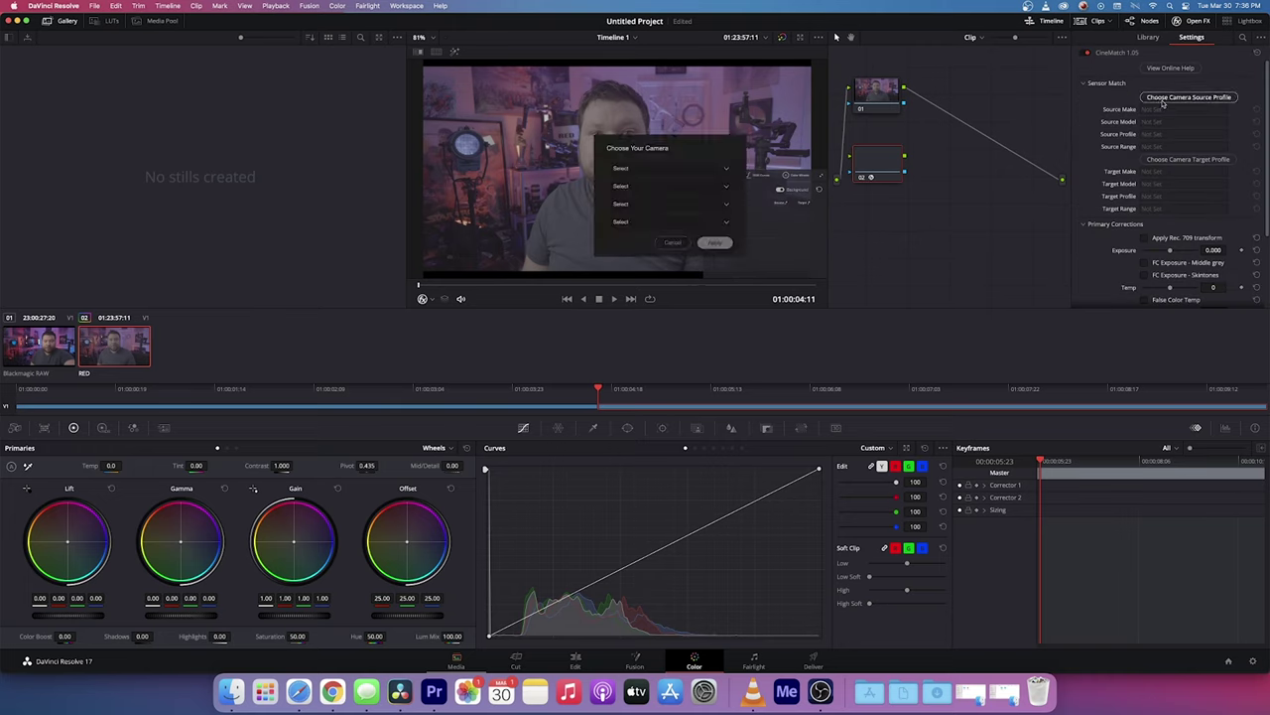
{"action": "left_click", "coordinate": [626, 169]}
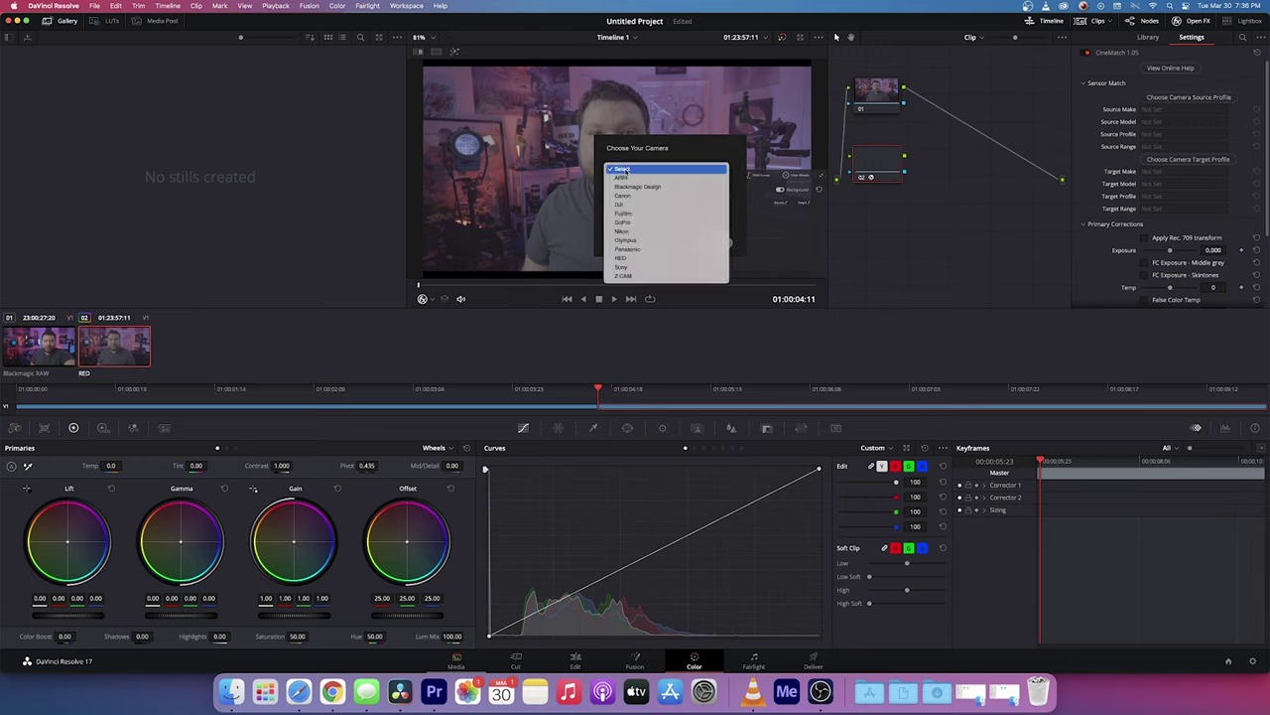
{"action": "left_click", "coordinate": [632, 259]}
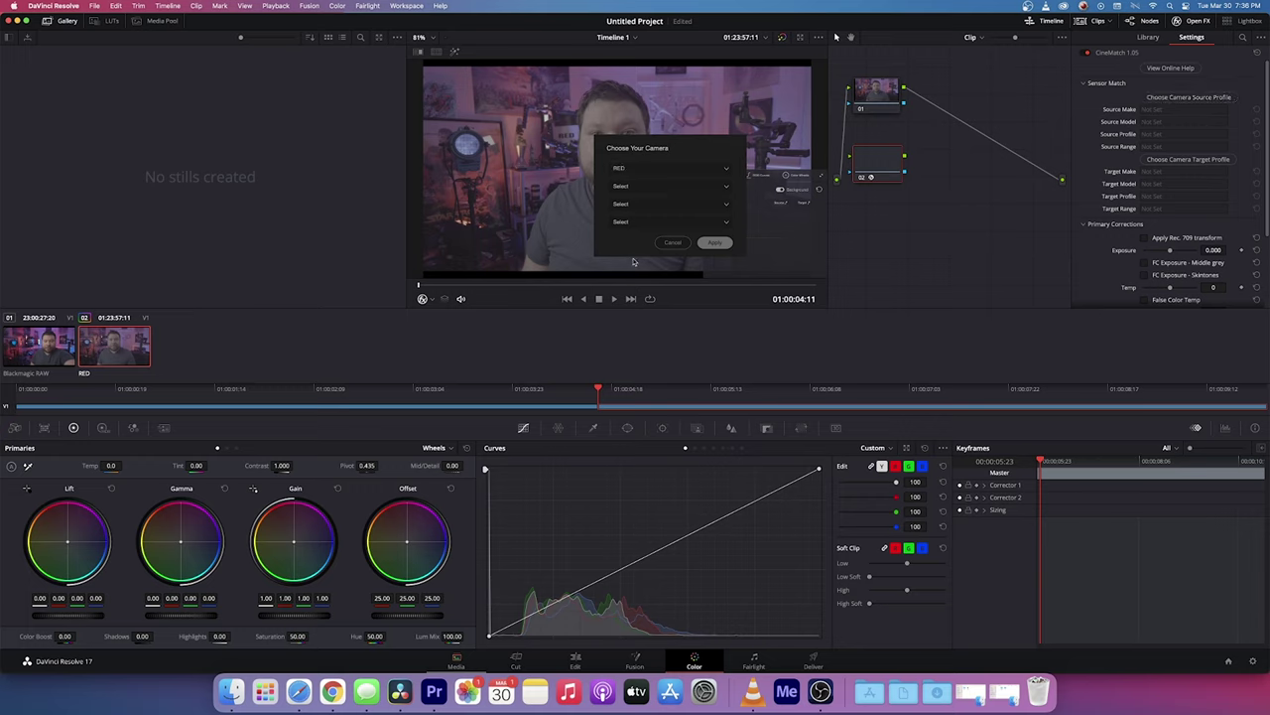
{"action": "left_click", "coordinate": [635, 191]}
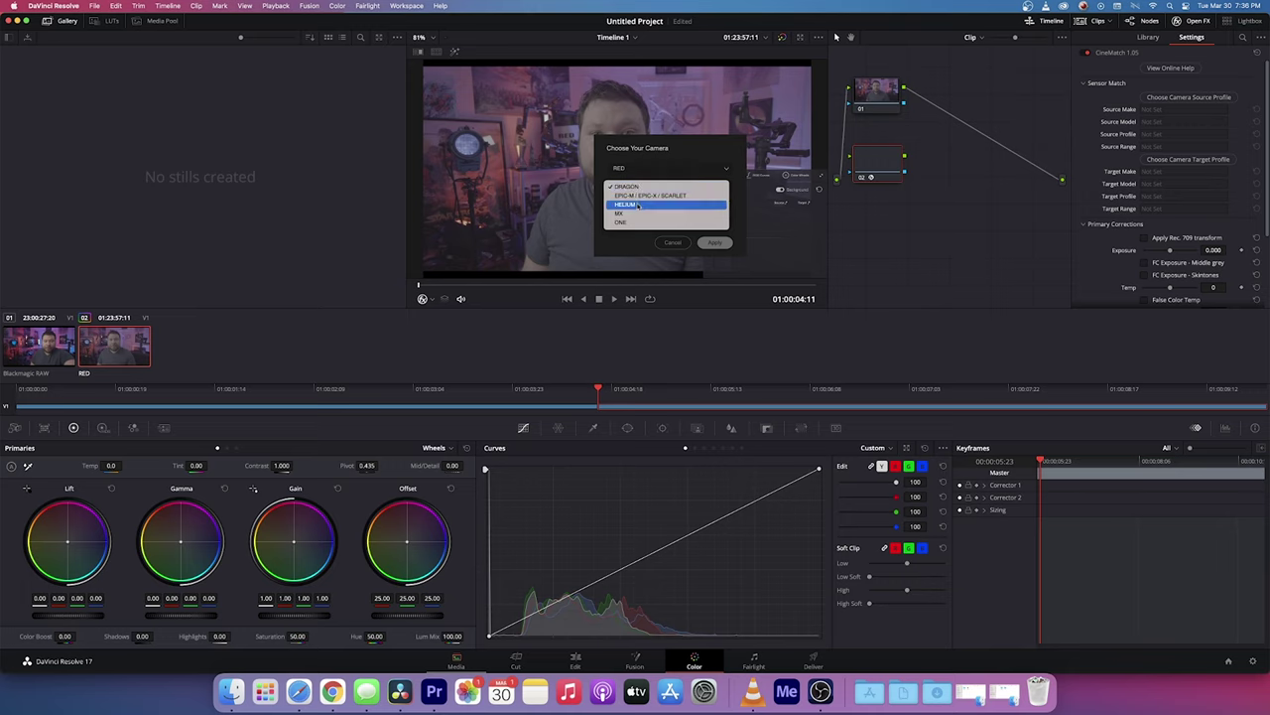
{"action": "left_click", "coordinate": [639, 204]}
{"action": "left_click", "coordinate": [643, 205]}
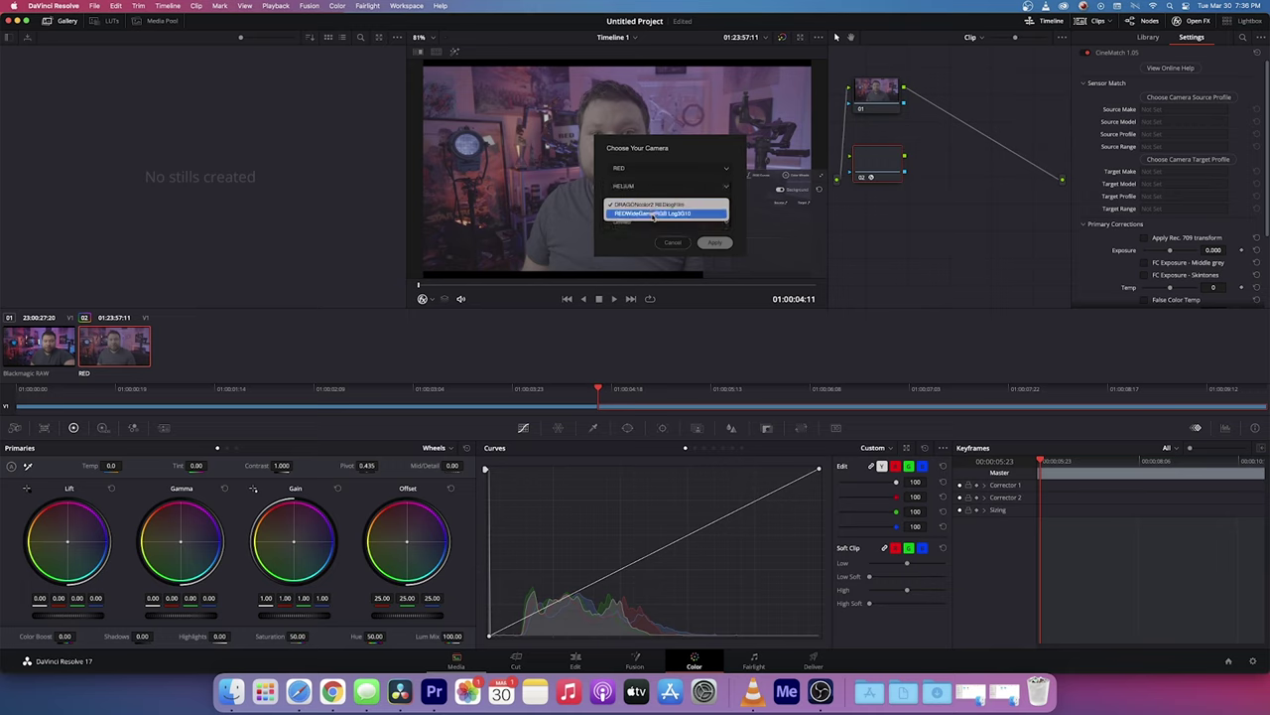
{"action": "left_click", "coordinate": [654, 215]}
{"action": "left_click", "coordinate": [647, 222]}
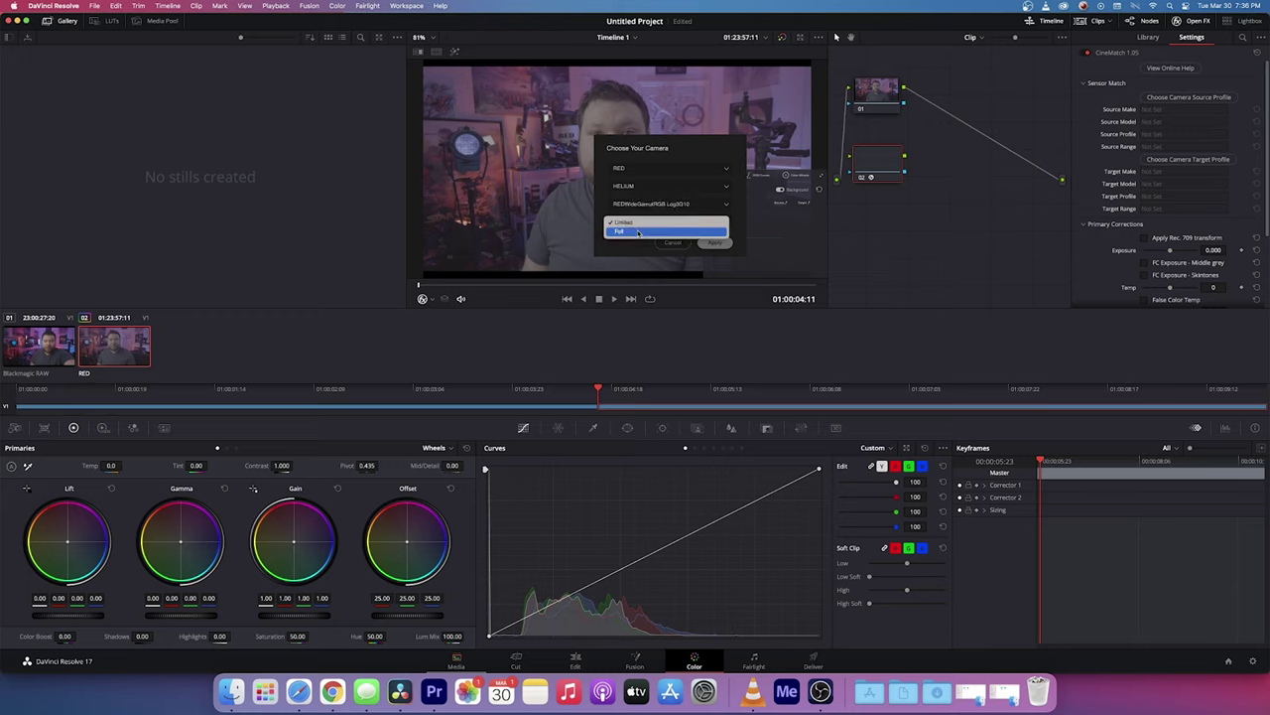
{"action": "left_click", "coordinate": [655, 228]}
{"action": "left_click", "coordinate": [709, 244]}
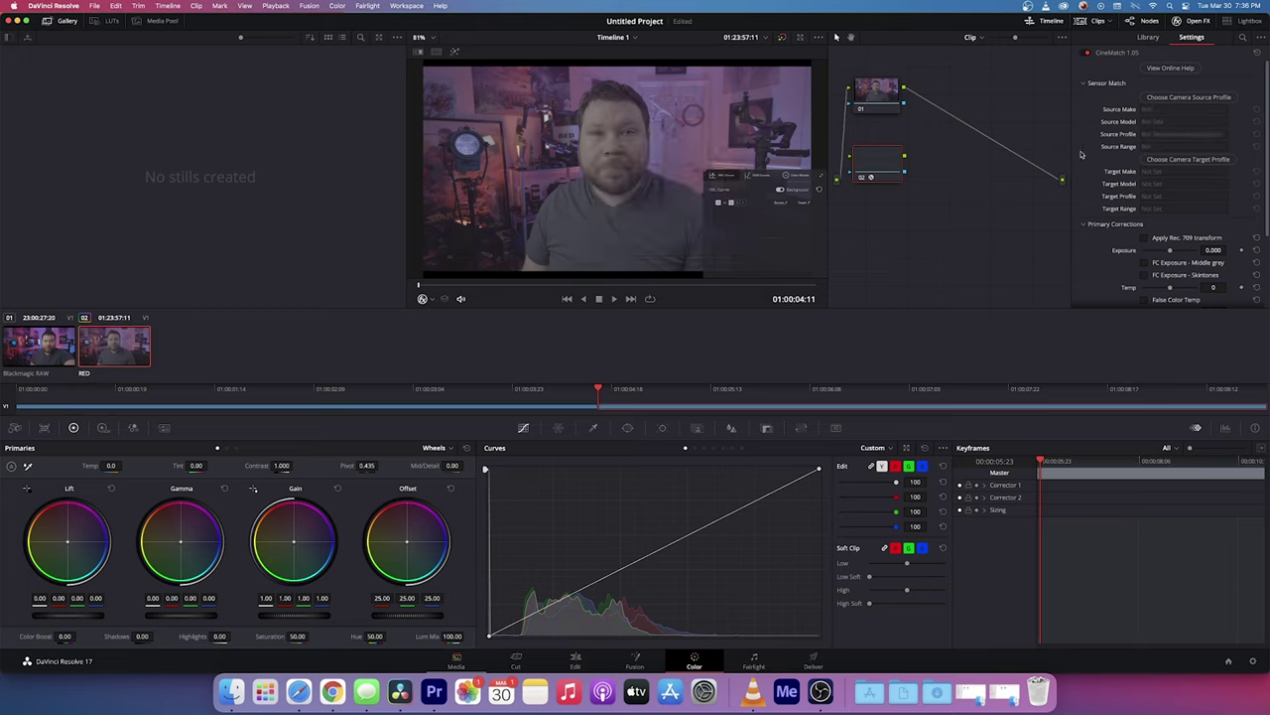
Step: Set the CineMatch target to Blackmagic Design Pocket Cinema Camera 4K and wire node 02 in
{"action": "left_click", "coordinate": [1184, 162]}
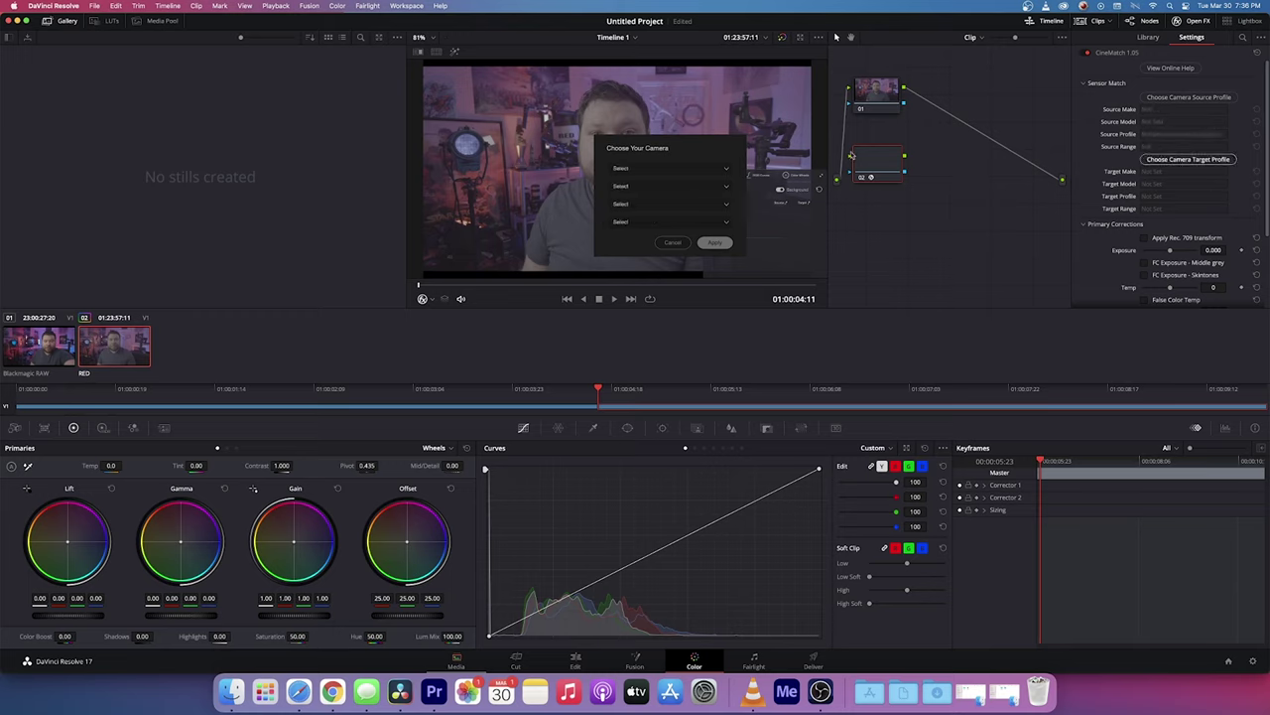
{"action": "left_click", "coordinate": [684, 170]}
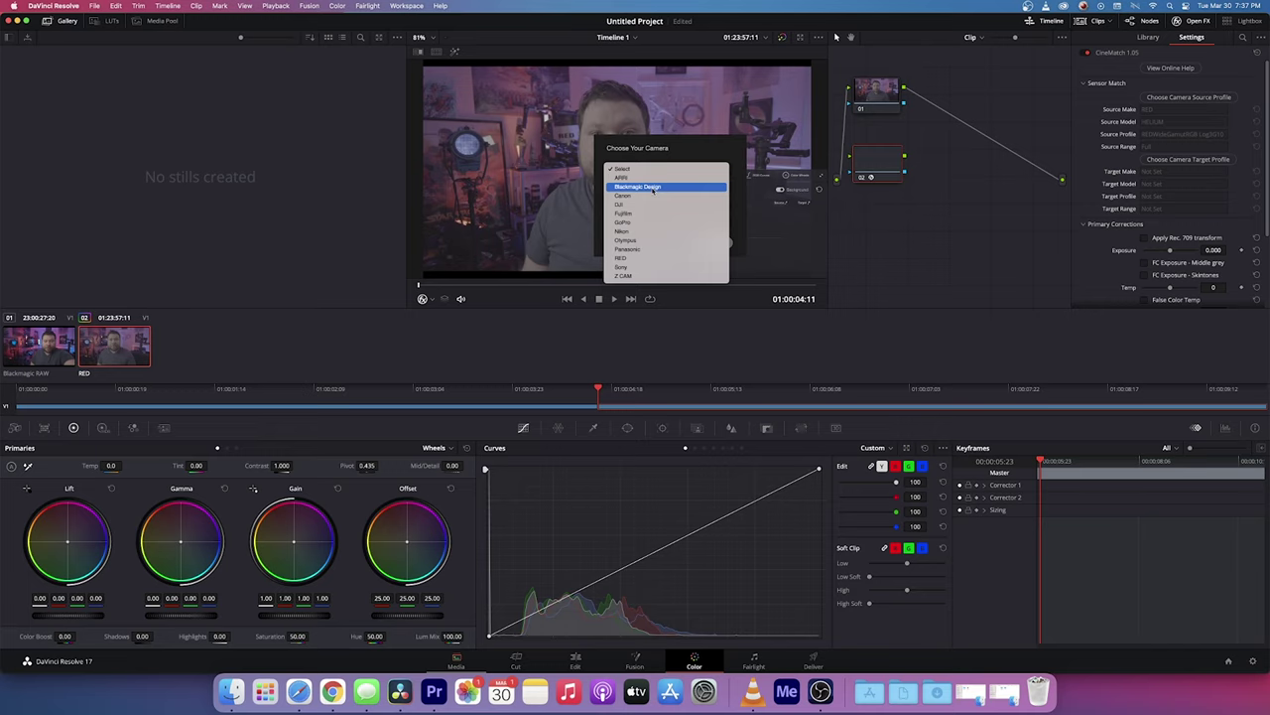
{"action": "left_click", "coordinate": [645, 188]}
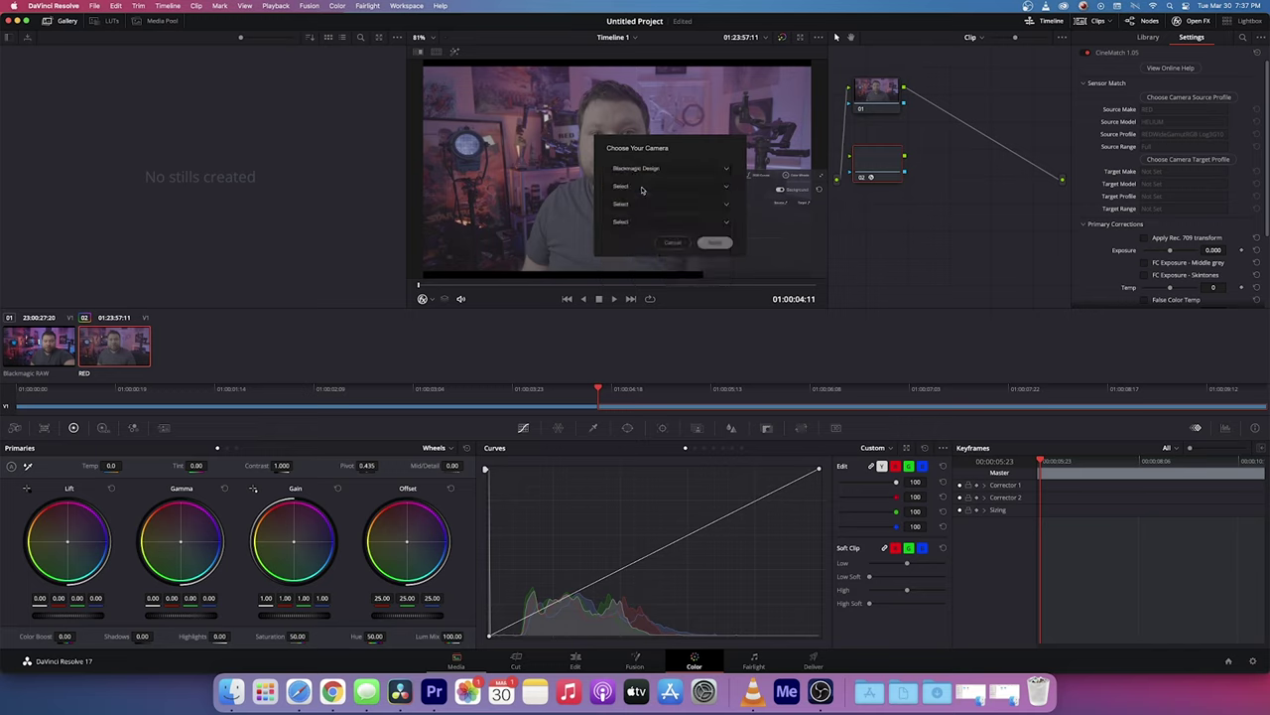
{"action": "left_click", "coordinate": [646, 189]}
{"action": "left_click", "coordinate": [674, 205]}
{"action": "left_click", "coordinate": [713, 243]}
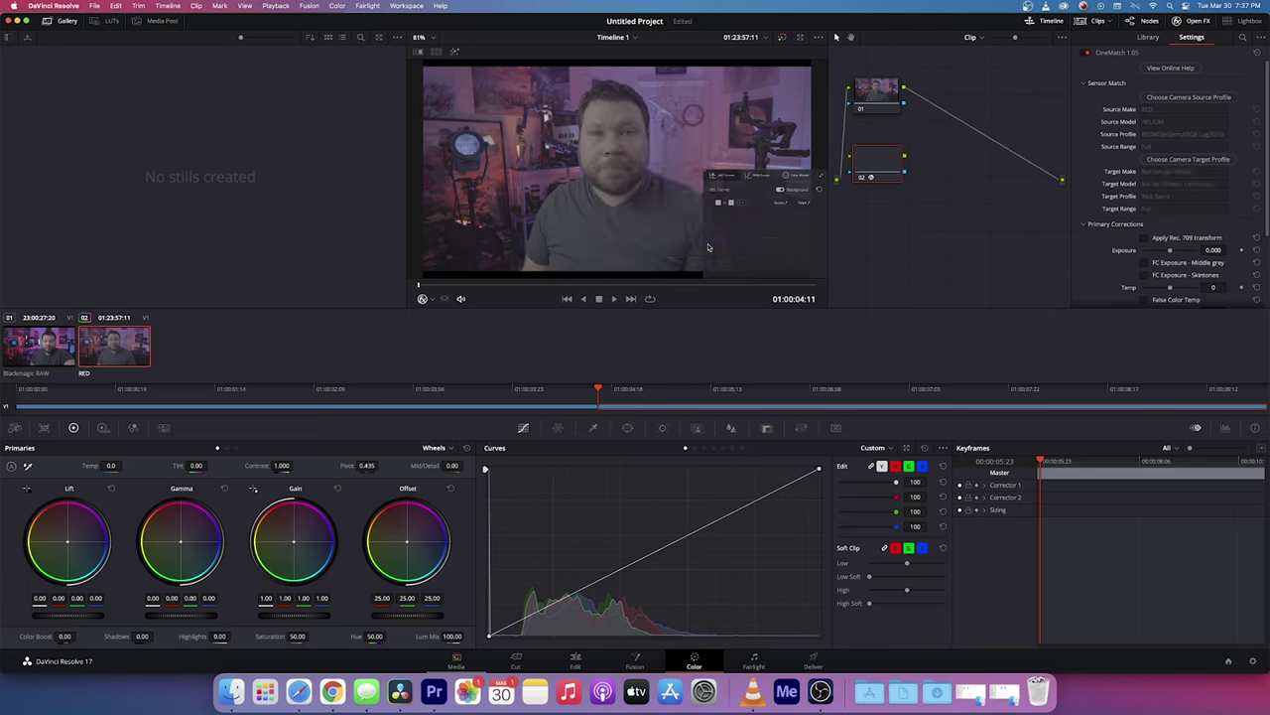
{"action": "left_click_drag", "start_coordinate": [871, 173], "coordinate": [940, 110]}
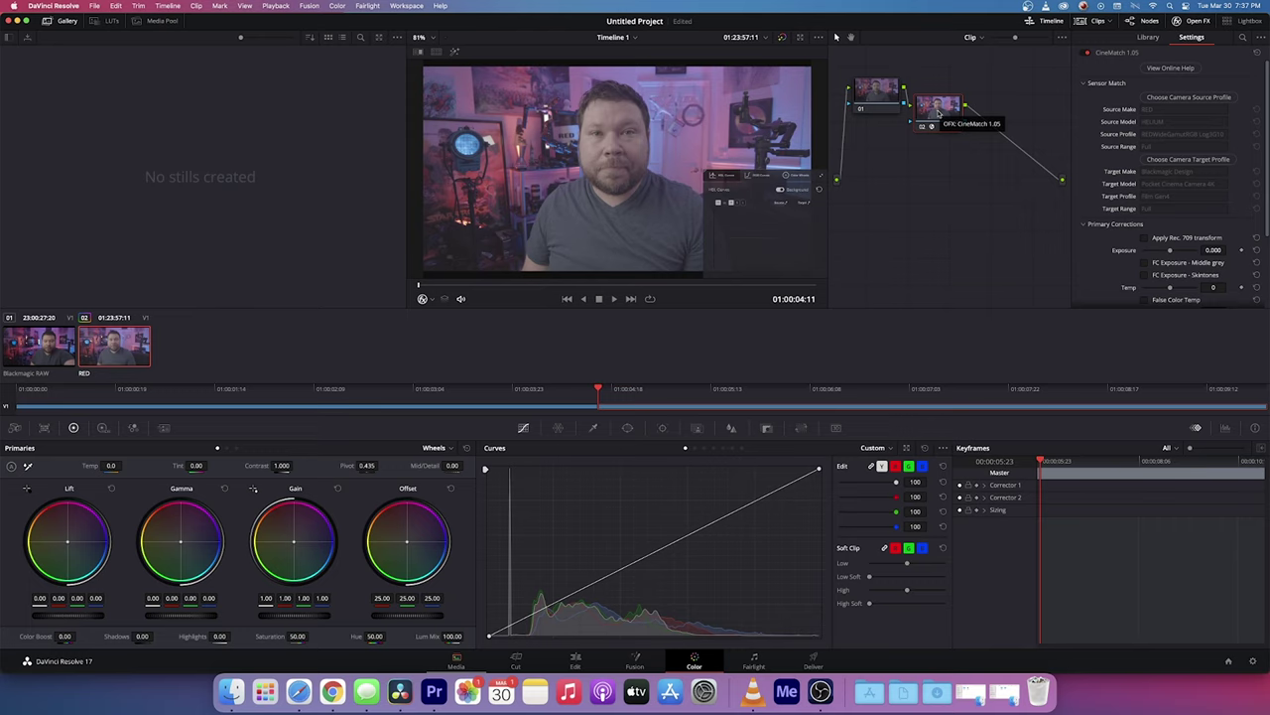
Step: Tidy node 02's position, then switch to the Blackmagic RAW clip
{"action": "left_click_drag", "start_coordinate": [939, 113], "coordinate": [951, 121]}
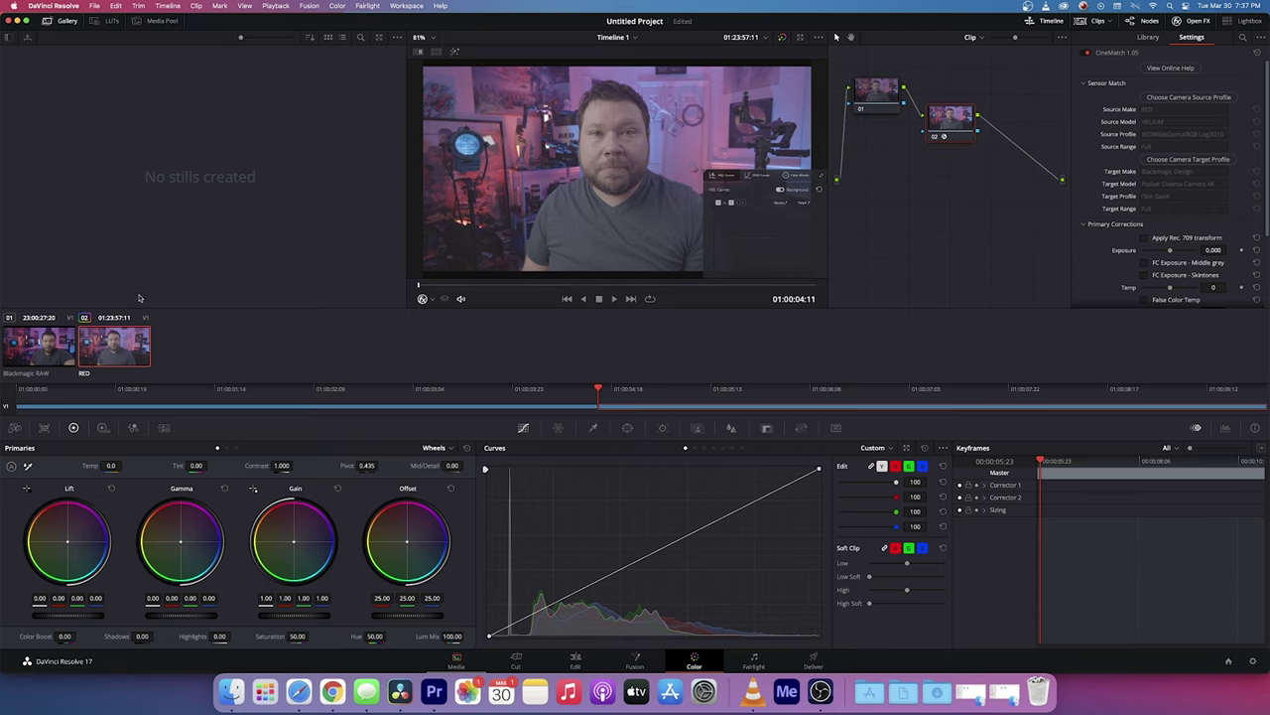
{"action": "left_click", "coordinate": [57, 342]}
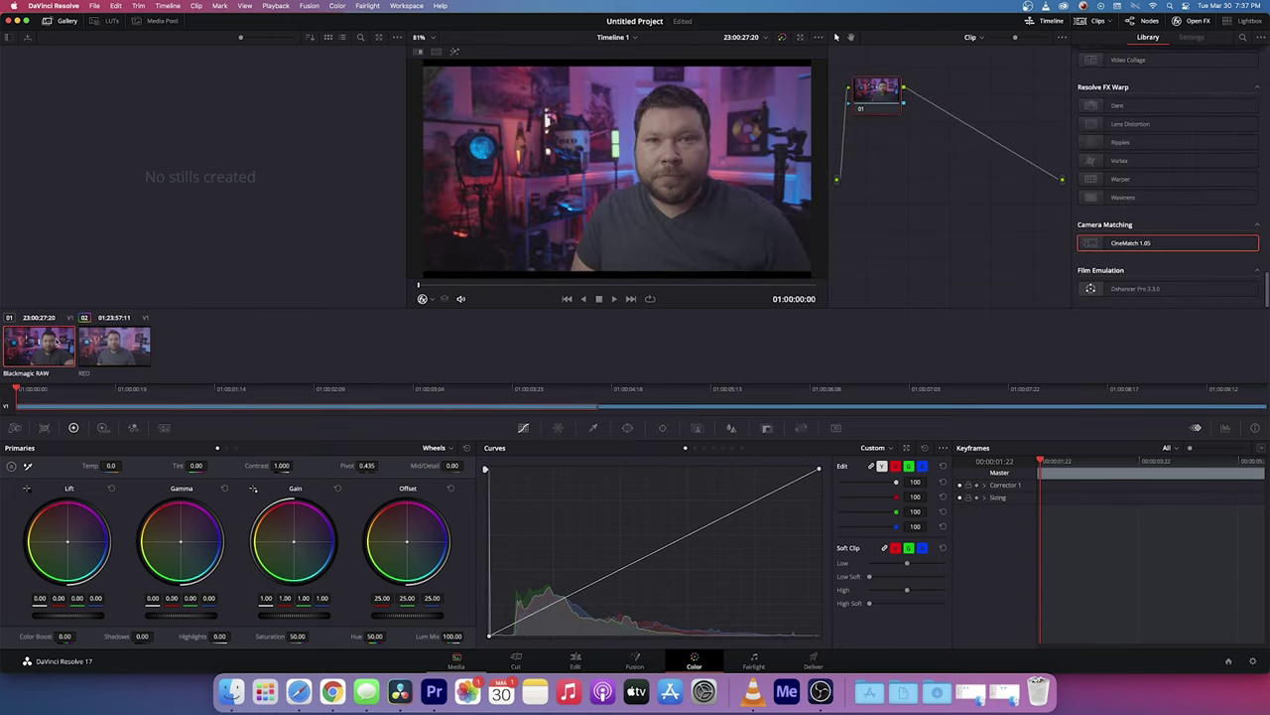
Step: Add corrector node 02 to the Blackmagic RAW clip and drop CineMatch onto it
{"action": "right_click", "coordinate": [894, 162]}
{"action": "mouse_move", "coordinate": [925, 177]}
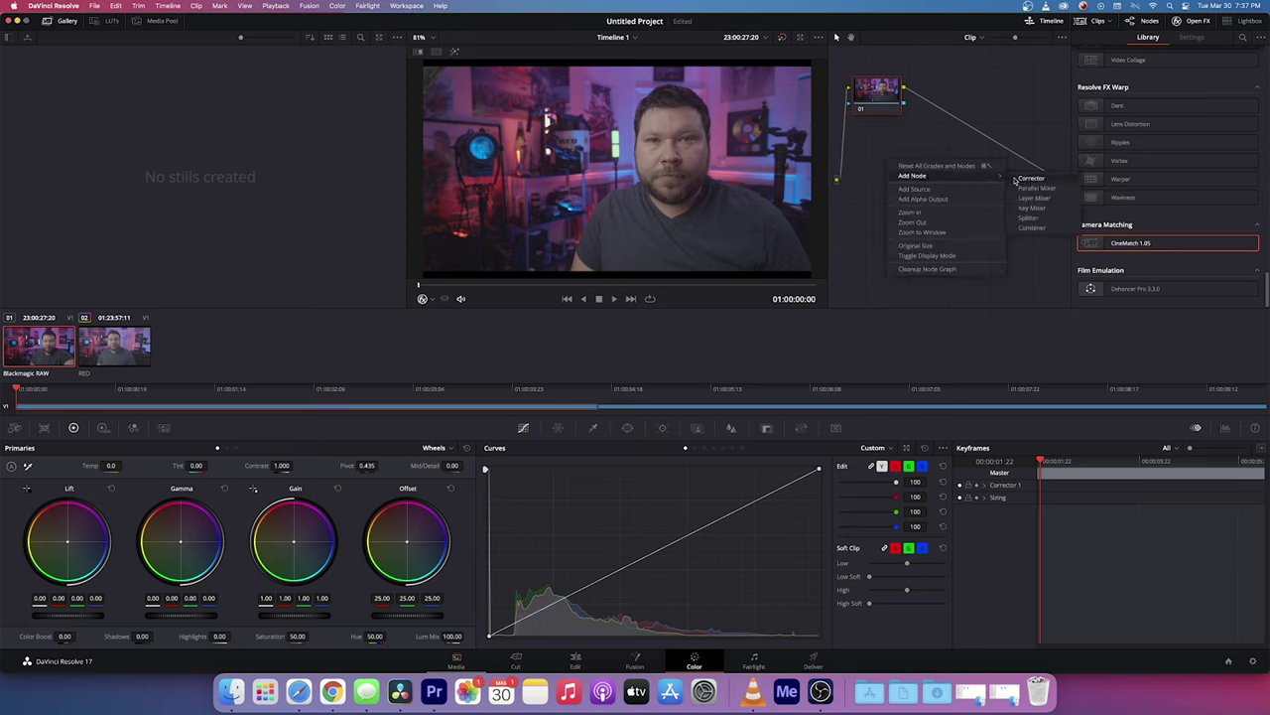
{"action": "left_click", "coordinate": [1030, 178]}
{"action": "left_click_drag", "start_coordinate": [1126, 242], "coordinate": [940, 111]}
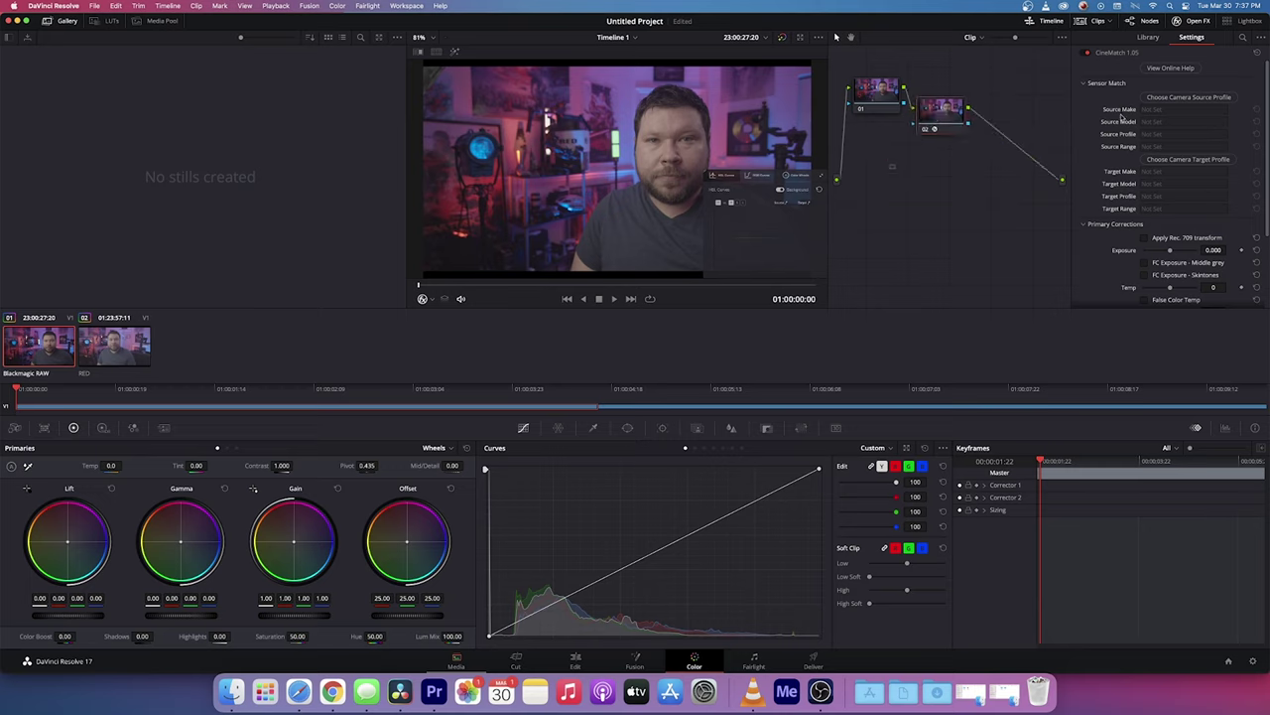
Step: Set the CineMatch source profile to Blackmagic Design Pocket Cinema Camera 4K
{"action": "left_click", "coordinate": [1178, 98]}
{"action": "left_click", "coordinate": [640, 168]}
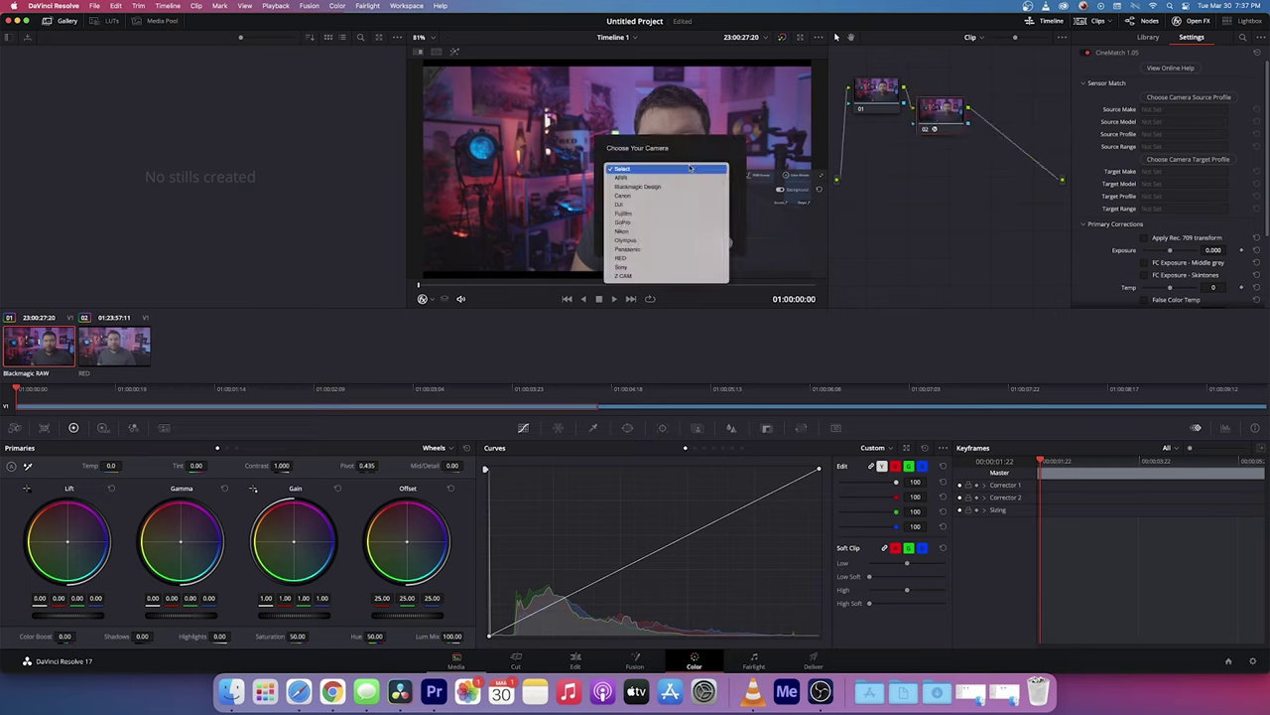
{"action": "left_click", "coordinate": [640, 187]}
{"action": "left_click", "coordinate": [658, 192]}
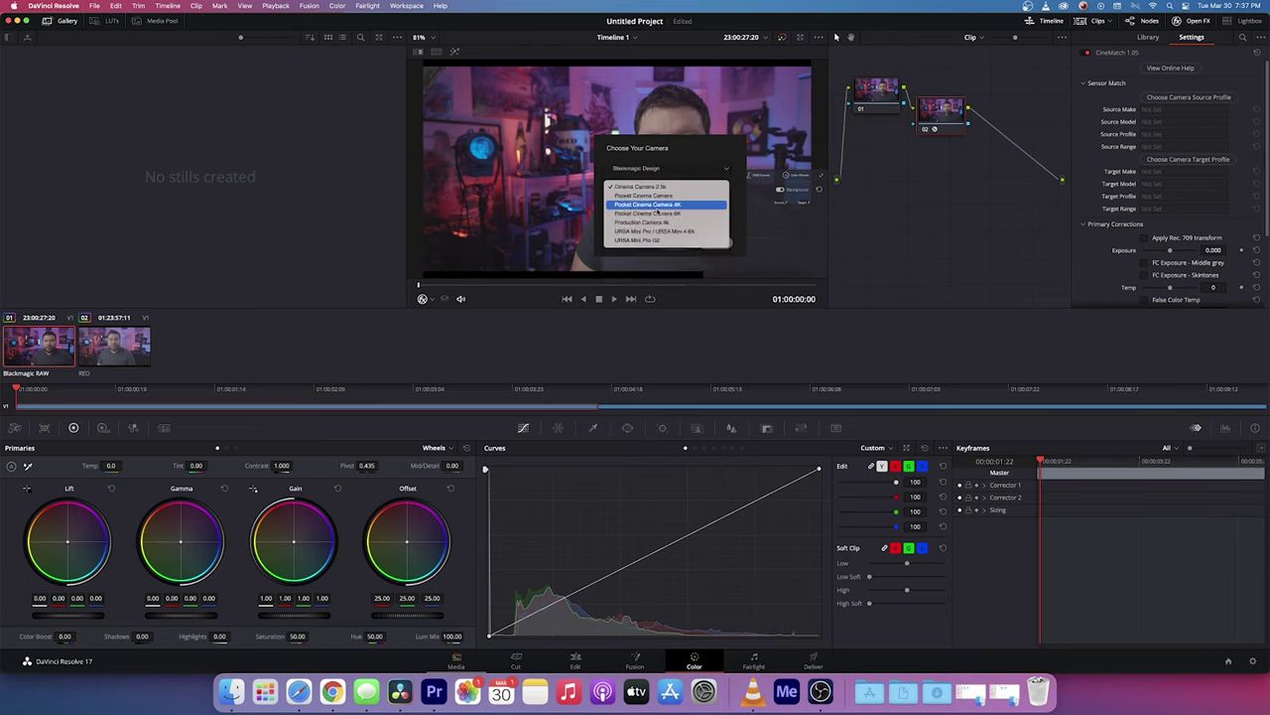
{"action": "left_click", "coordinate": [662, 236]}
{"action": "left_click", "coordinate": [705, 243]}
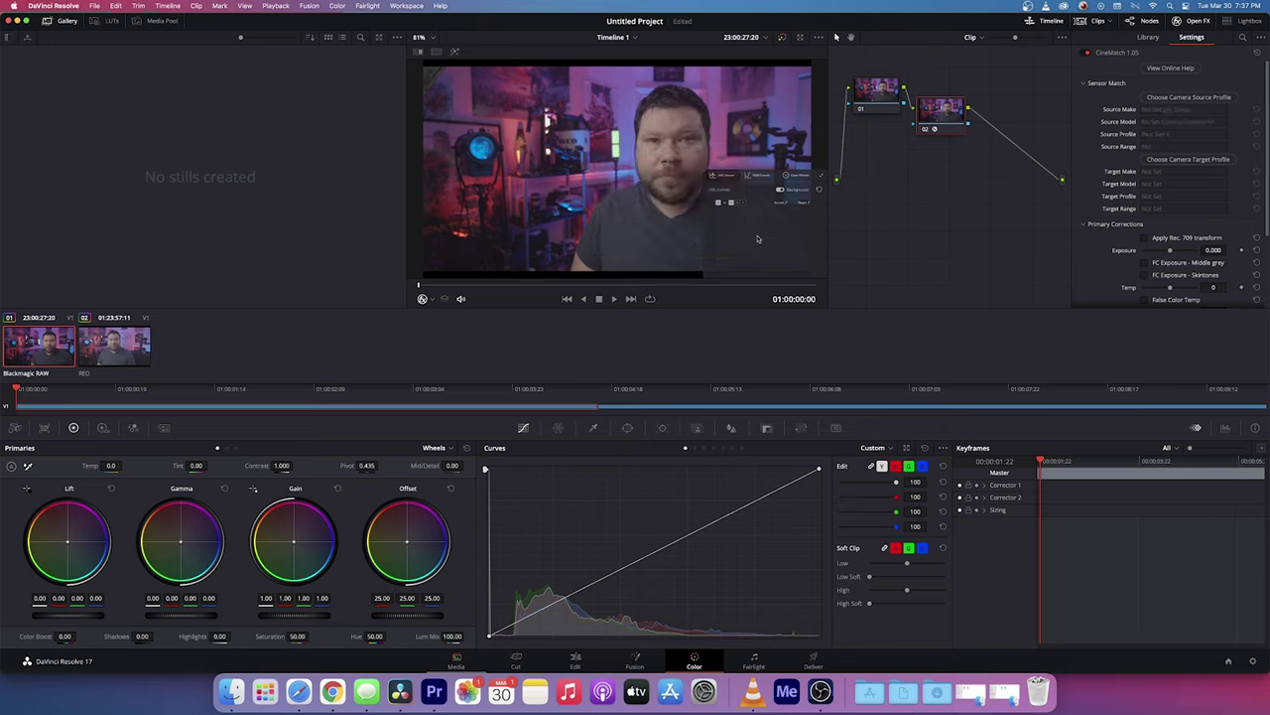
Step: Set the CineMatch target to Blackmagic Design Pocket Cinema Camera 4K, then compare with the RED clip
{"action": "left_click", "coordinate": [1180, 161]}
{"action": "left_click", "coordinate": [716, 174]}
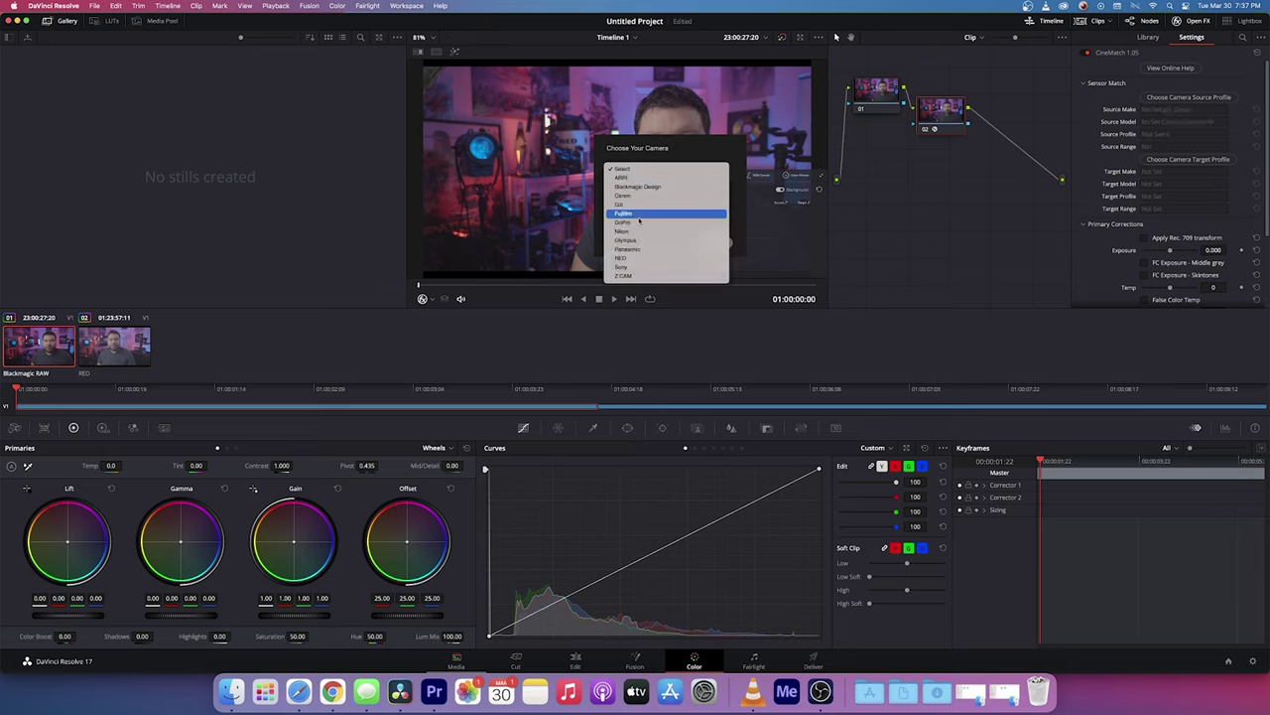
{"action": "left_click", "coordinate": [638, 188]}
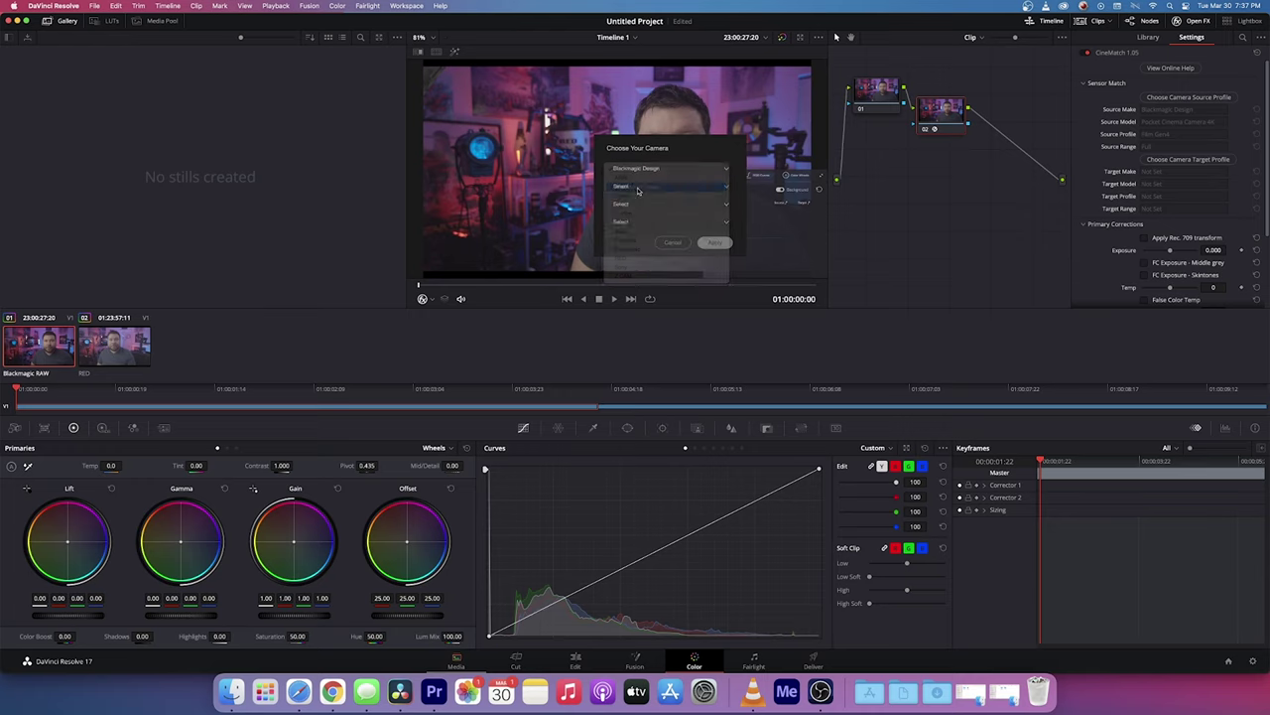
{"action": "left_click", "coordinate": [640, 191]}
{"action": "left_click", "coordinate": [650, 213]}
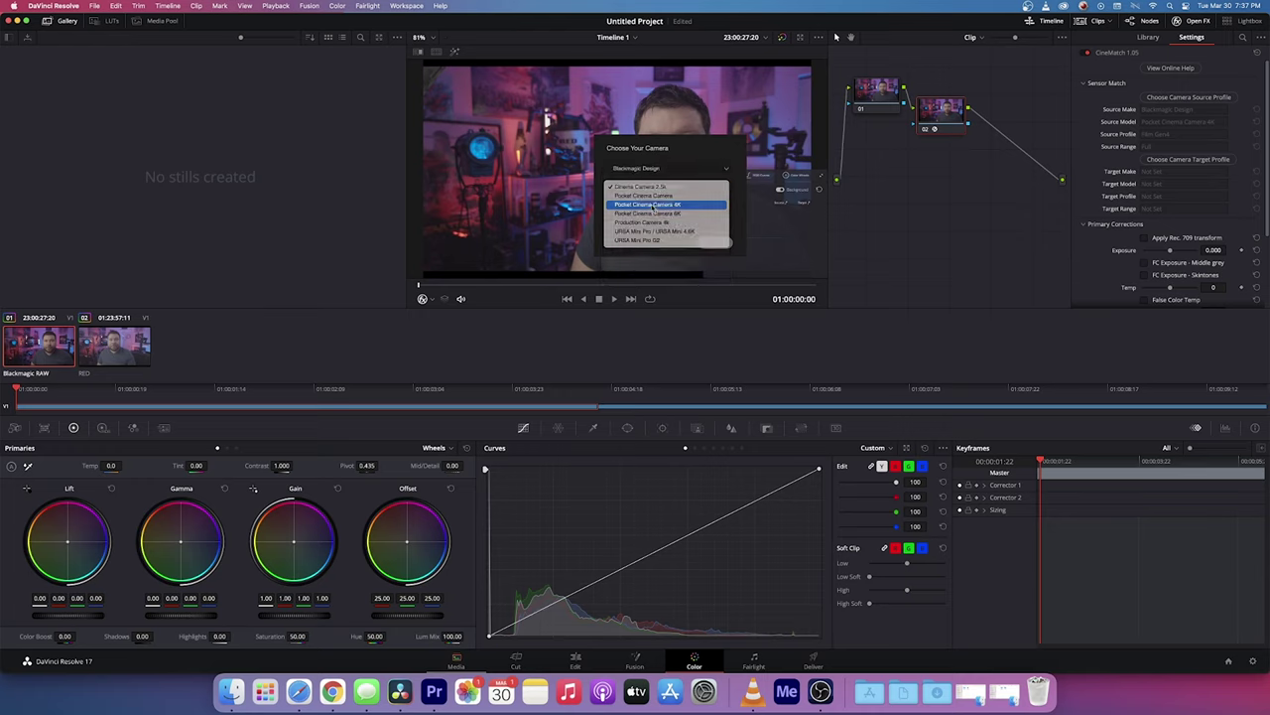
{"action": "left_click", "coordinate": [725, 245]}
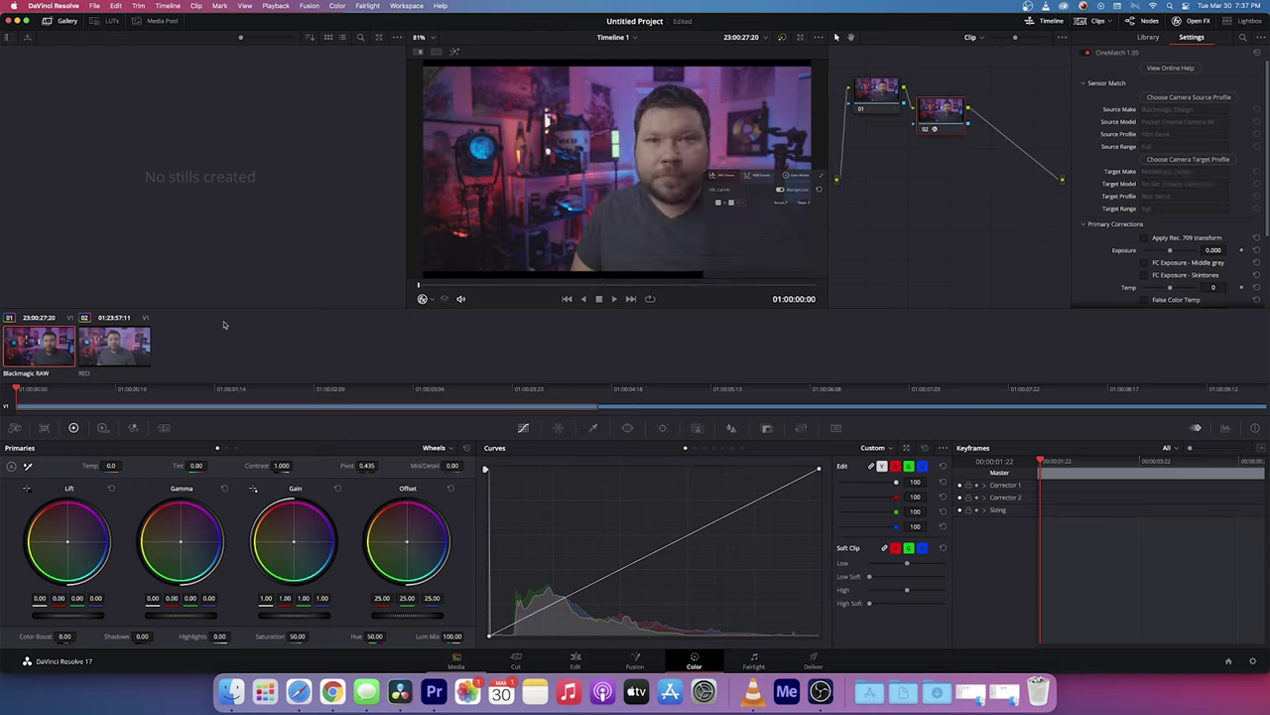
{"action": "left_click", "coordinate": [130, 342]}
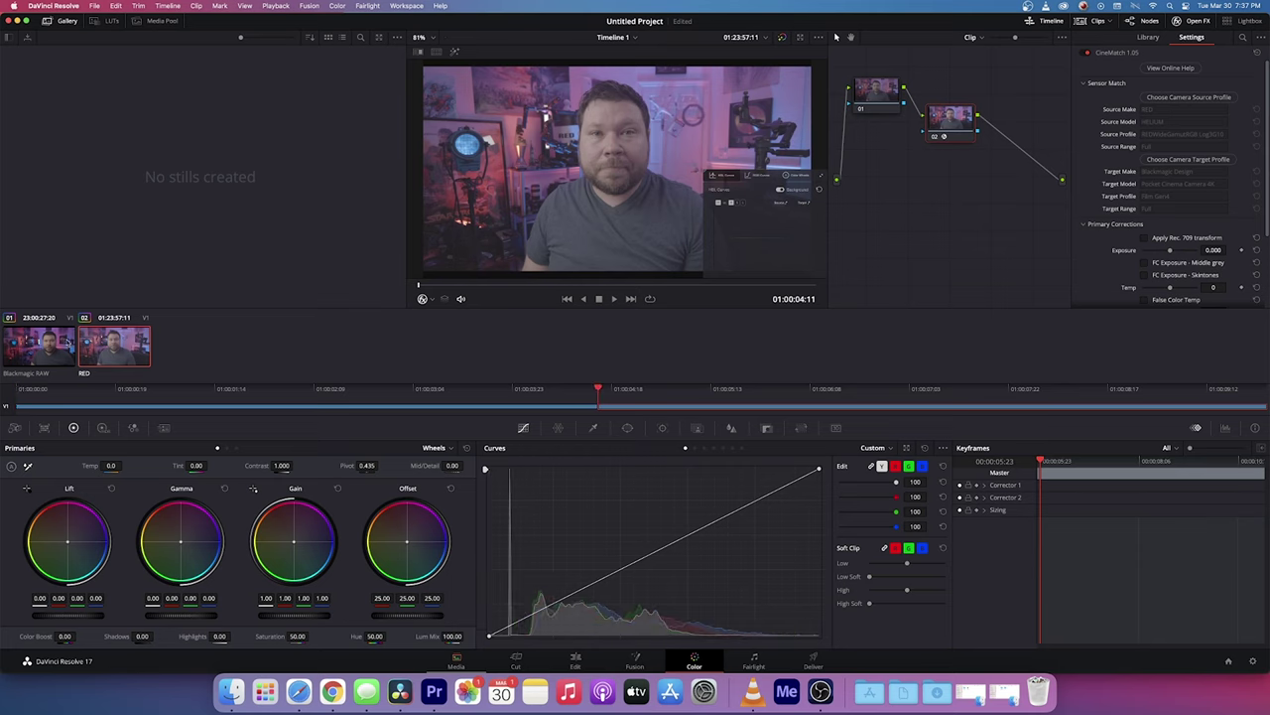
{"action": "left_click", "coordinate": [68, 342]}
Step: On the Blackmagic RAW clip, add node 03 with a LUT and connect it after node 02
{"action": "right_click", "coordinate": [891, 192]}
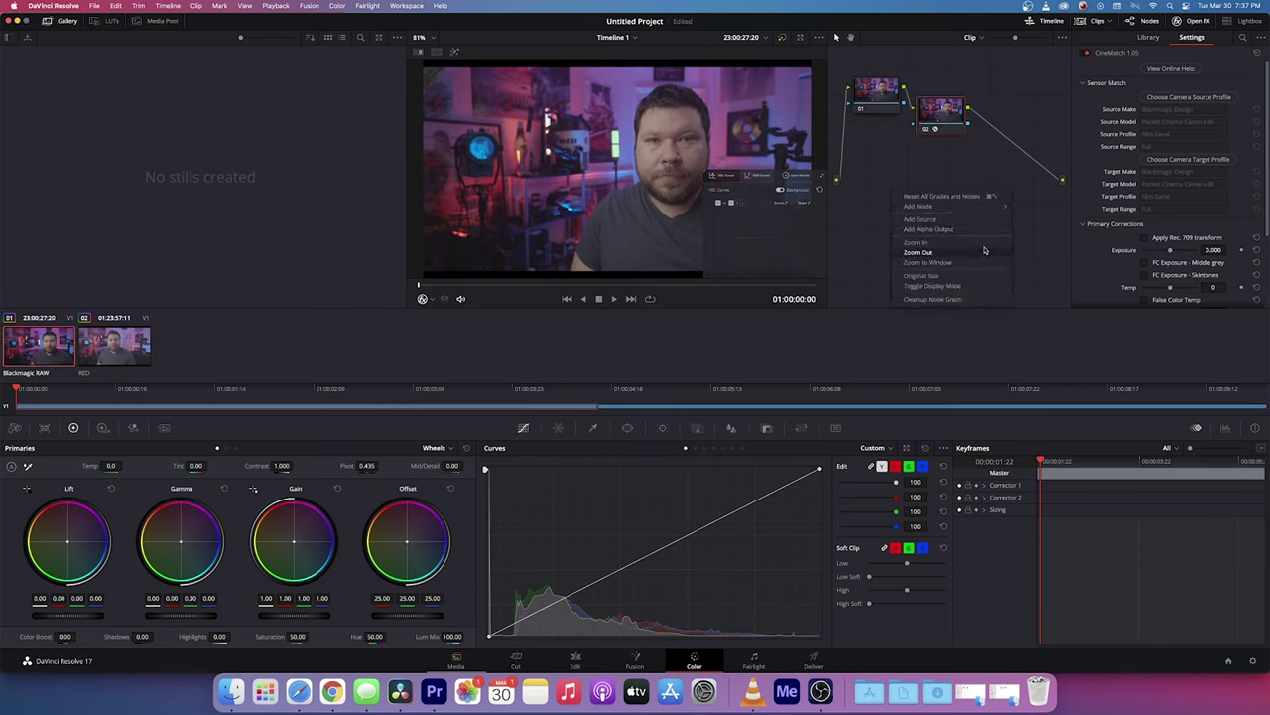
{"action": "left_click", "coordinate": [1018, 209]}
{"action": "right_click", "coordinate": [893, 196]}
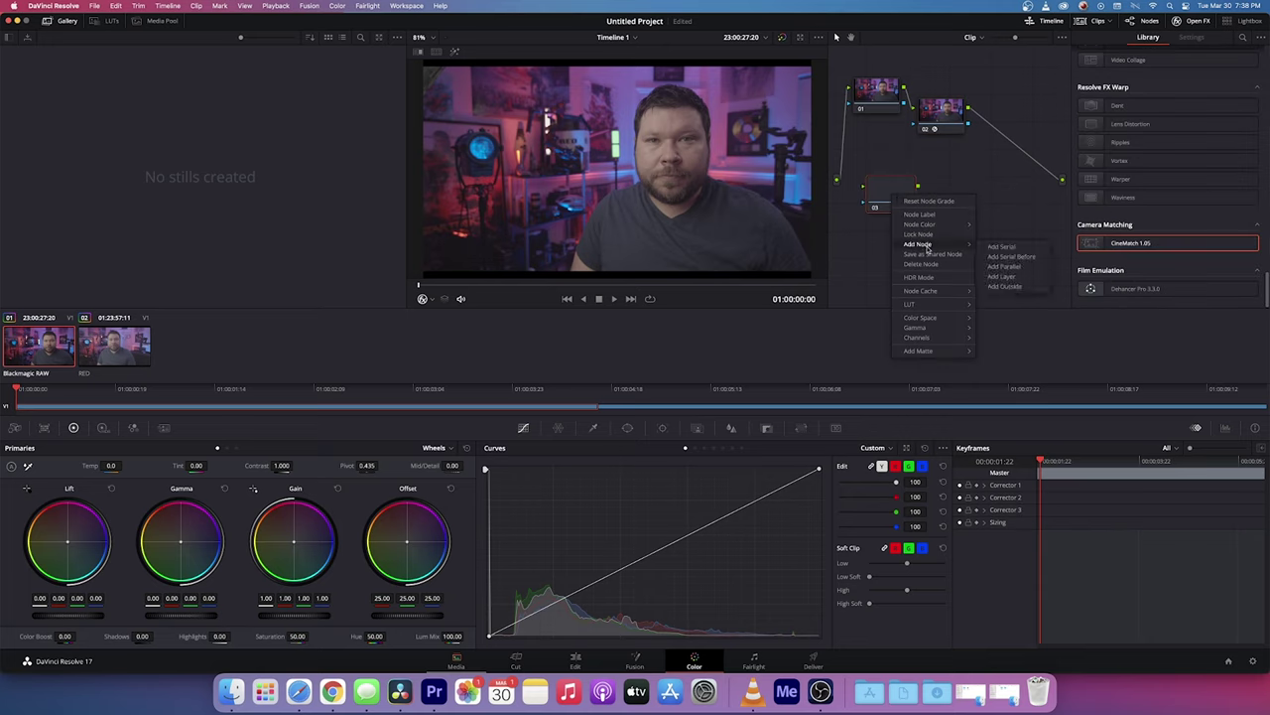
{"action": "mouse_move", "coordinate": [954, 305]}
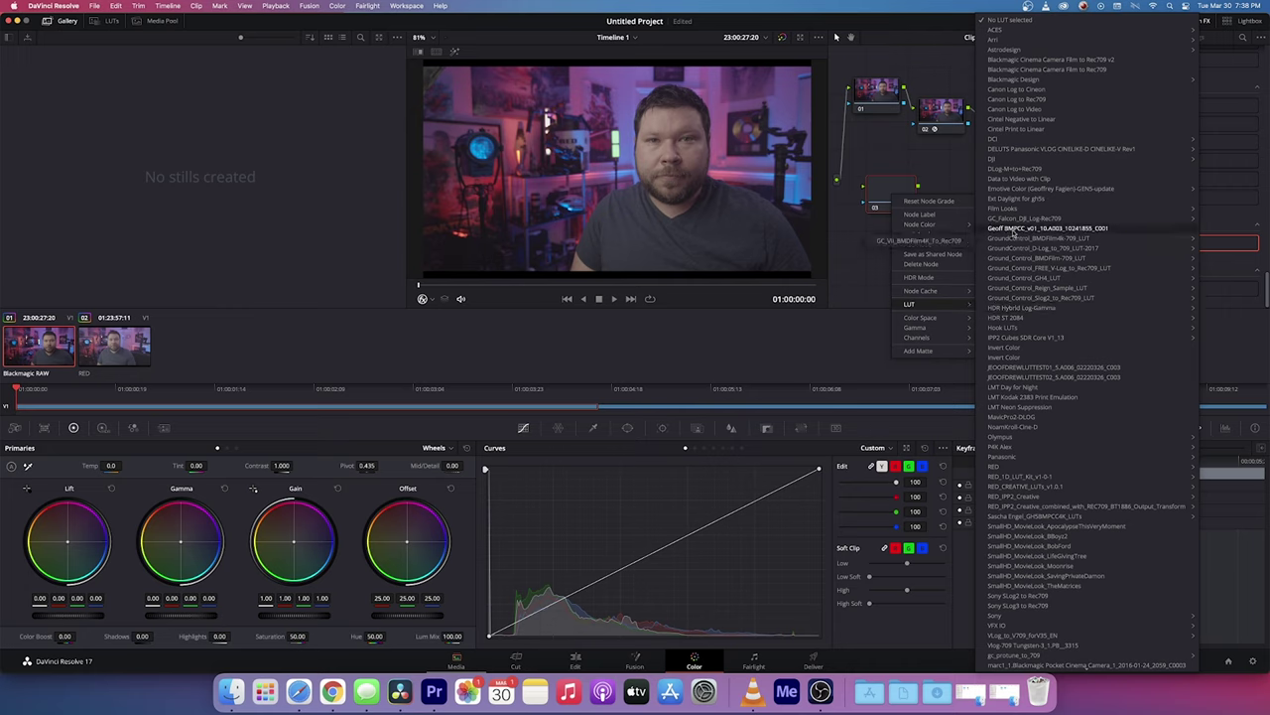
{"action": "left_click", "coordinate": [1014, 233]}
{"action": "left_click_drag", "start_coordinate": [883, 203], "coordinate": [996, 144]}
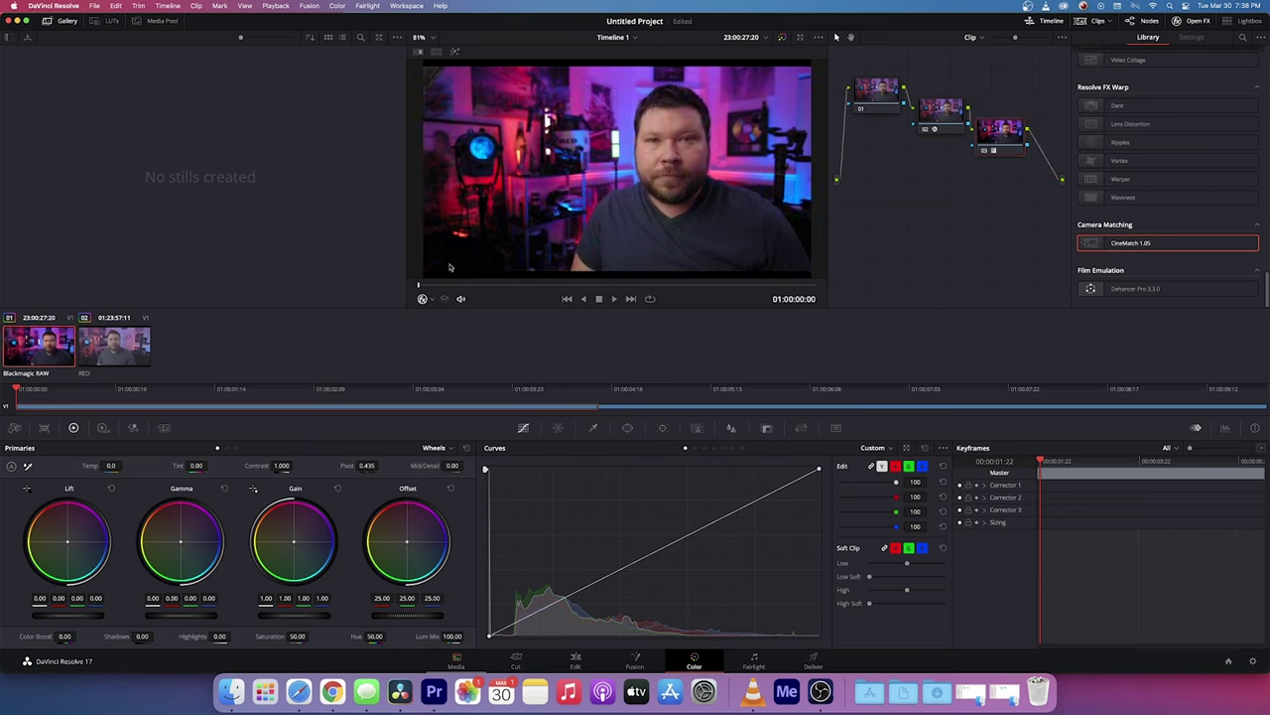
Step: On the RED clip, add node 03 with a LUT between node 02 and the output
{"action": "left_click", "coordinate": [135, 347]}
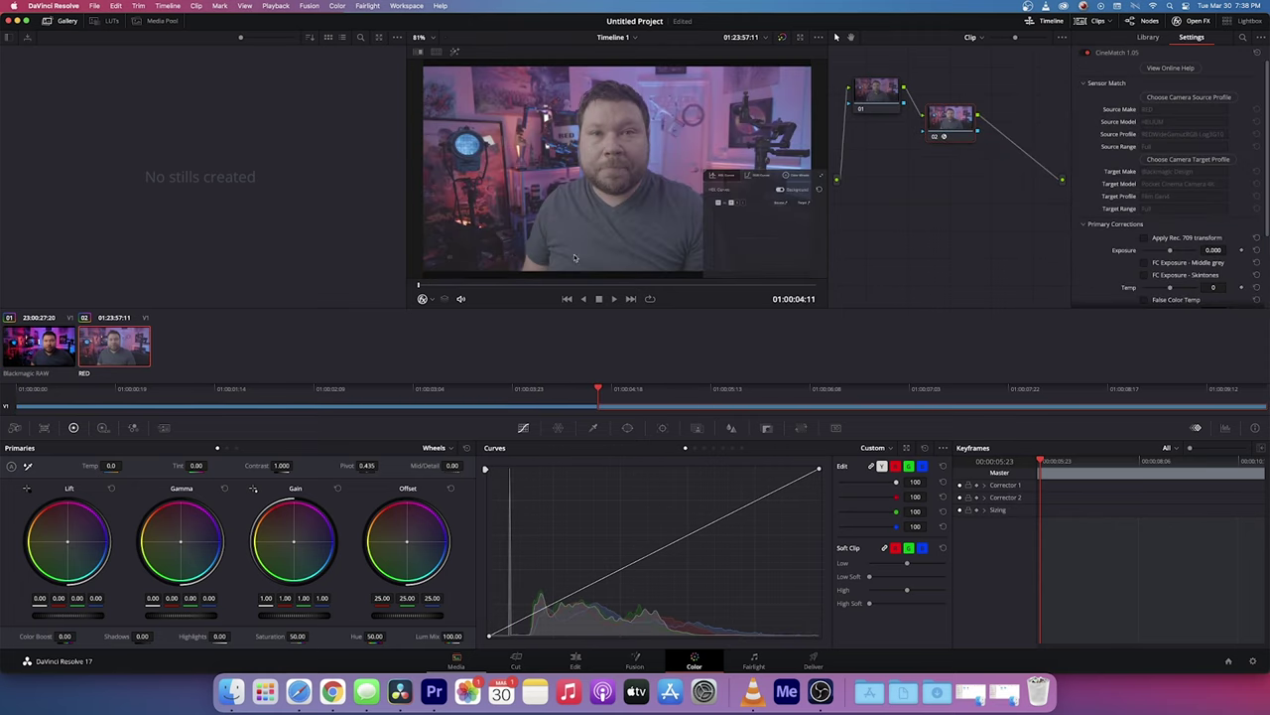
{"action": "right_click", "coordinate": [860, 205]}
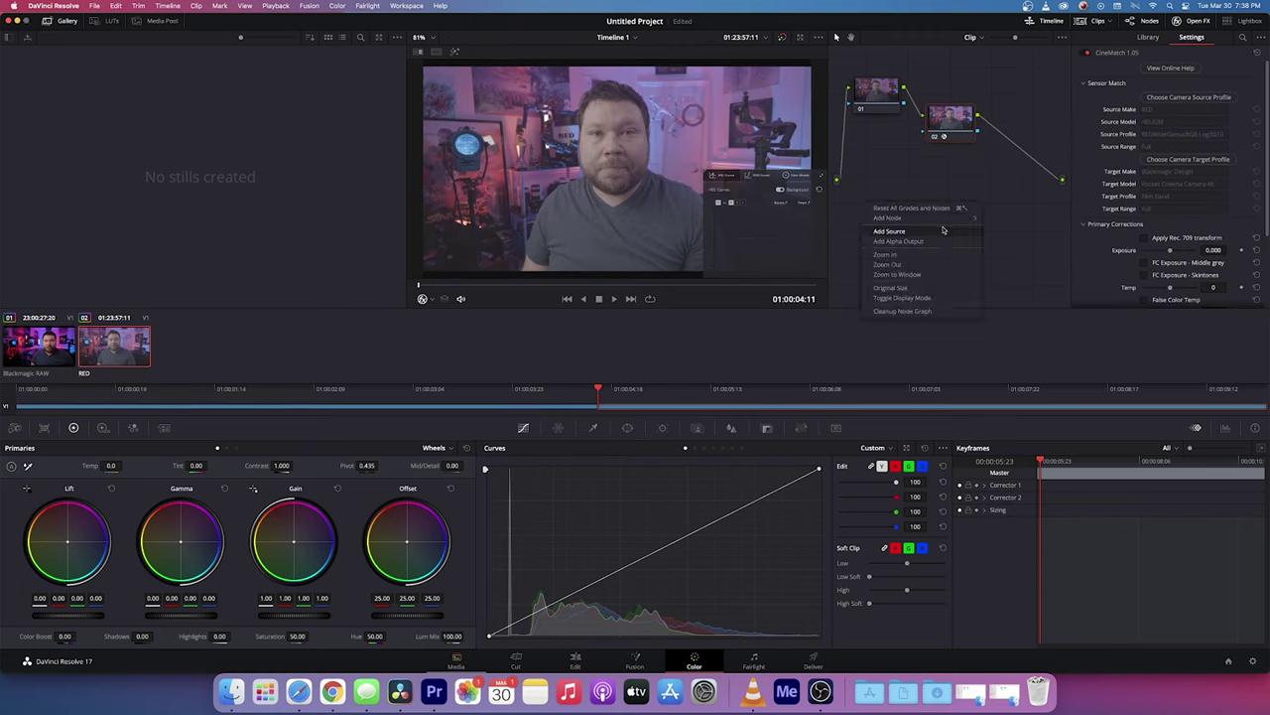
{"action": "left_click", "coordinate": [988, 220]}
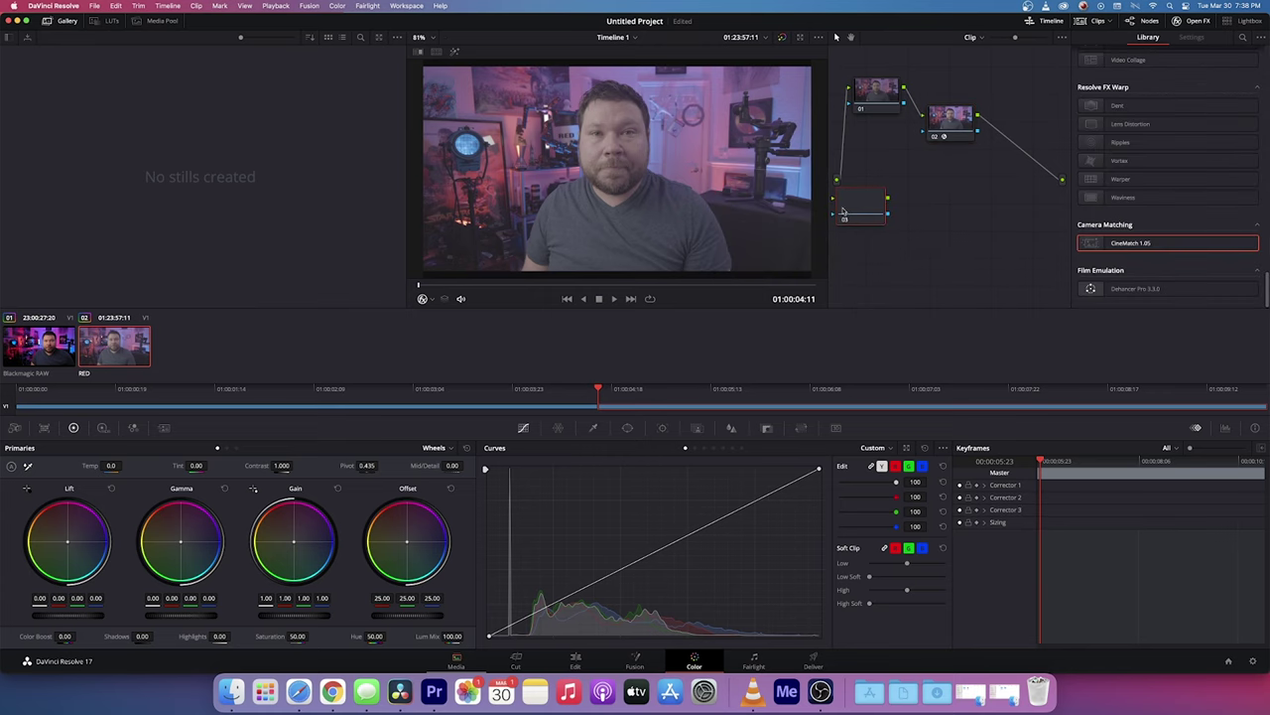
{"action": "right_click", "coordinate": [858, 203]}
{"action": "mouse_move", "coordinate": [937, 311]}
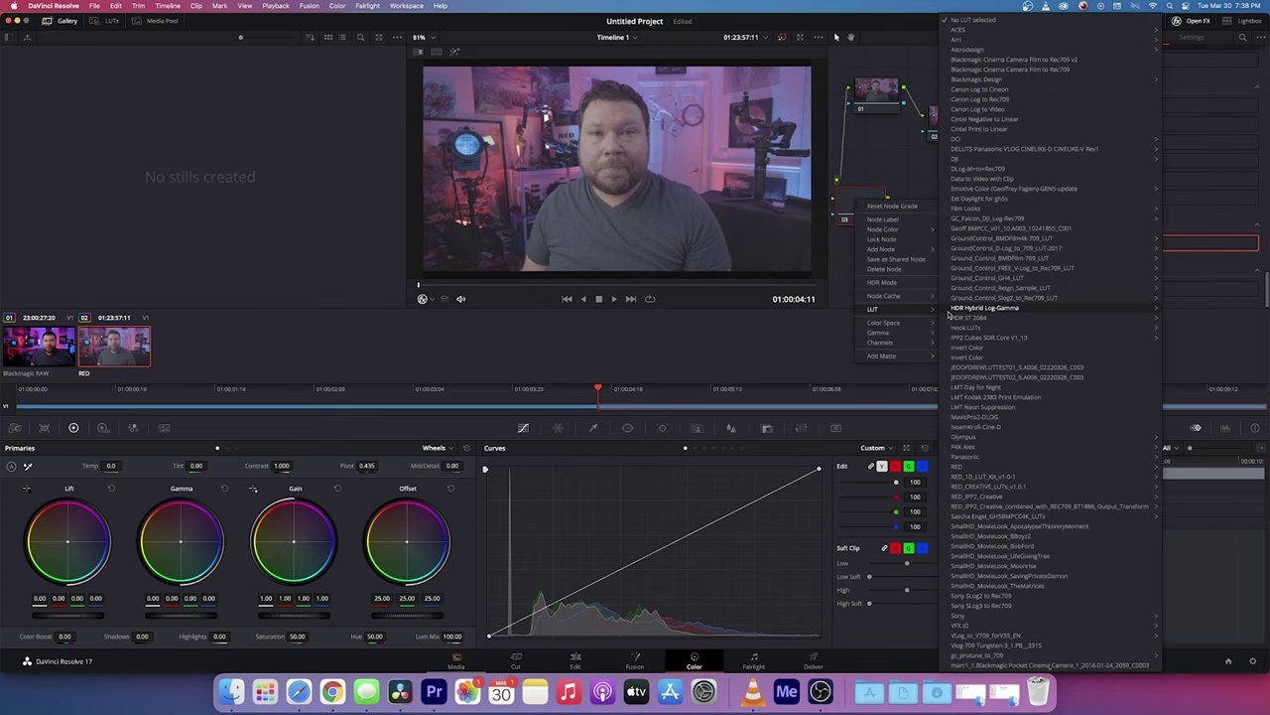
{"action": "left_click", "coordinate": [986, 233]}
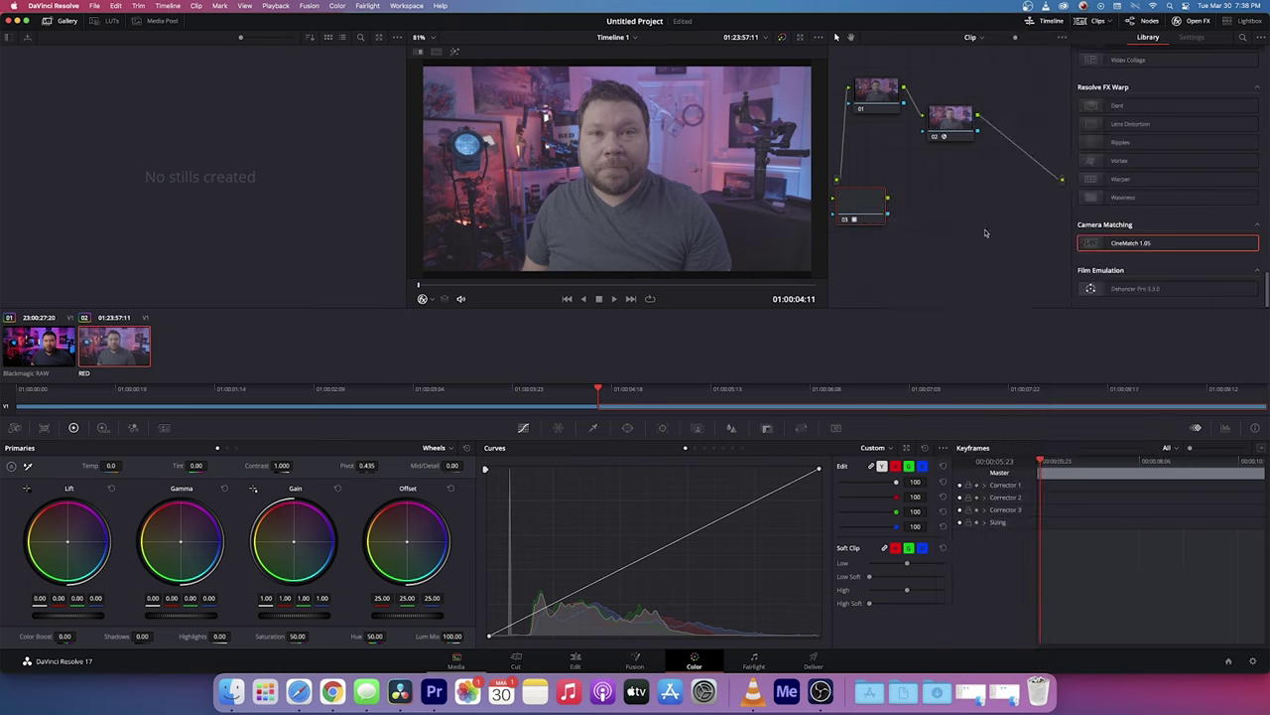
{"action": "left_click_drag", "start_coordinate": [845, 208], "coordinate": [1015, 153]}
{"action": "left_click_drag", "start_coordinate": [1018, 151], "coordinate": [1019, 152]}
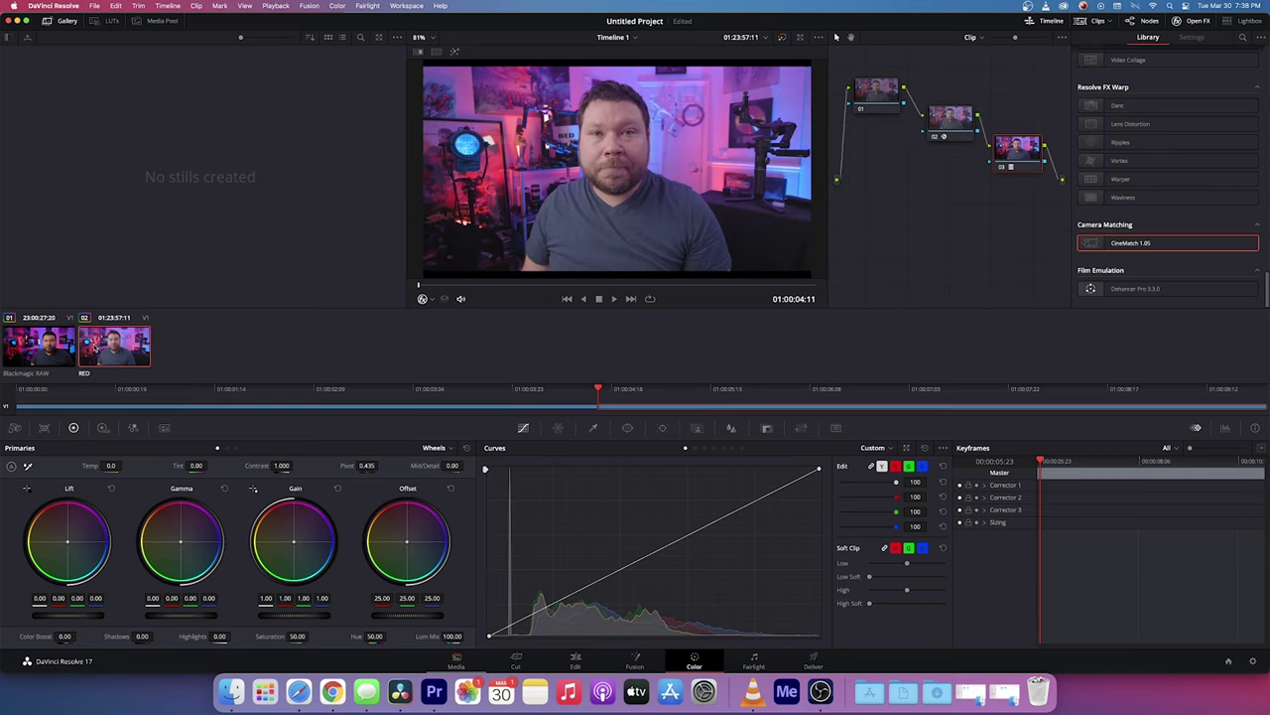
{"action": "left_click", "coordinate": [15, 426]}
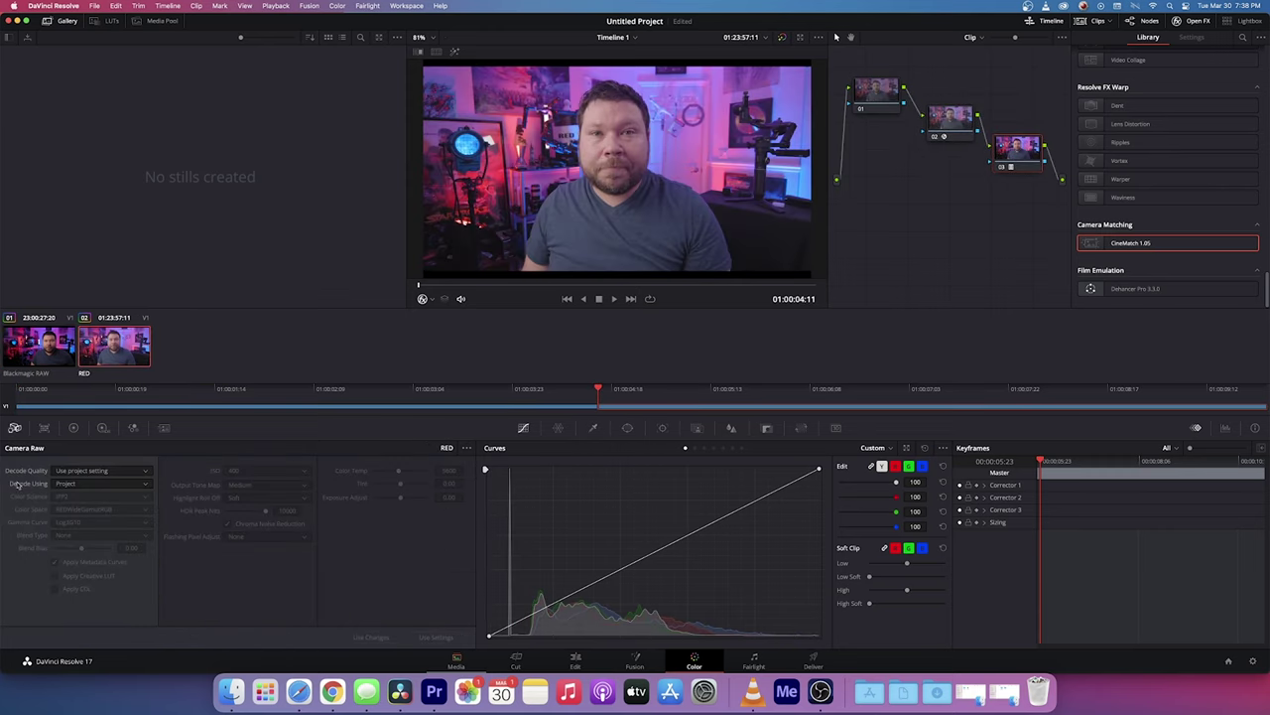
Step: Keep decode quality on the project setting and set Decode Using to Clip
{"action": "left_click", "coordinate": [83, 472]}
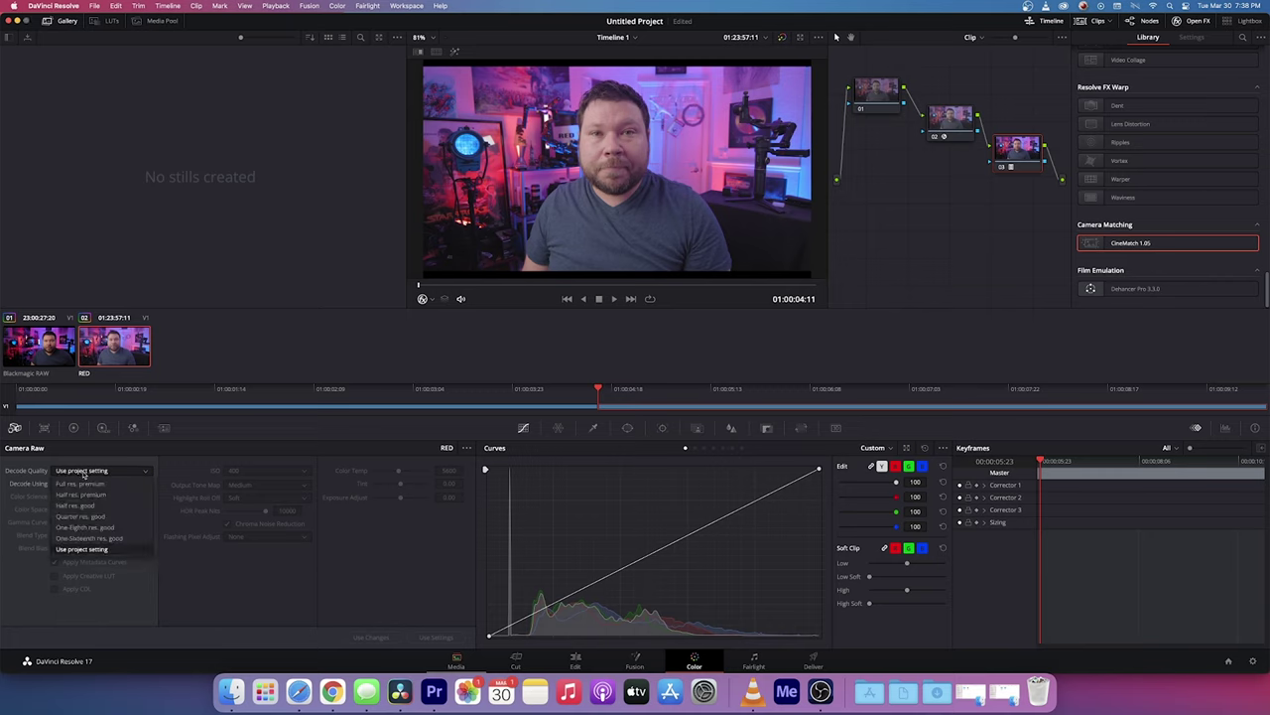
{"action": "left_click", "coordinate": [58, 465]}
{"action": "left_click", "coordinate": [84, 484]}
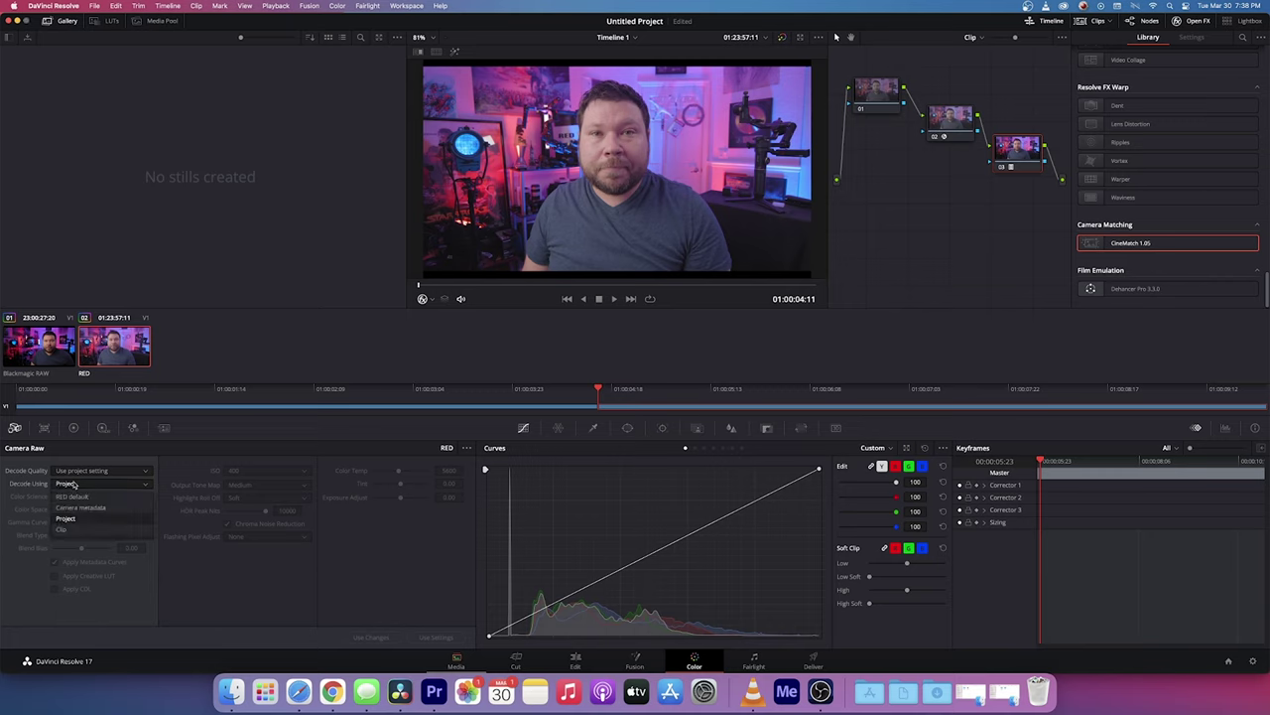
{"action": "left_click", "coordinate": [89, 529]}
Step: Set the RED clip's colour temperature to 6000 and compare it with the Blackmagic clip
{"action": "left_click", "coordinate": [448, 471]}
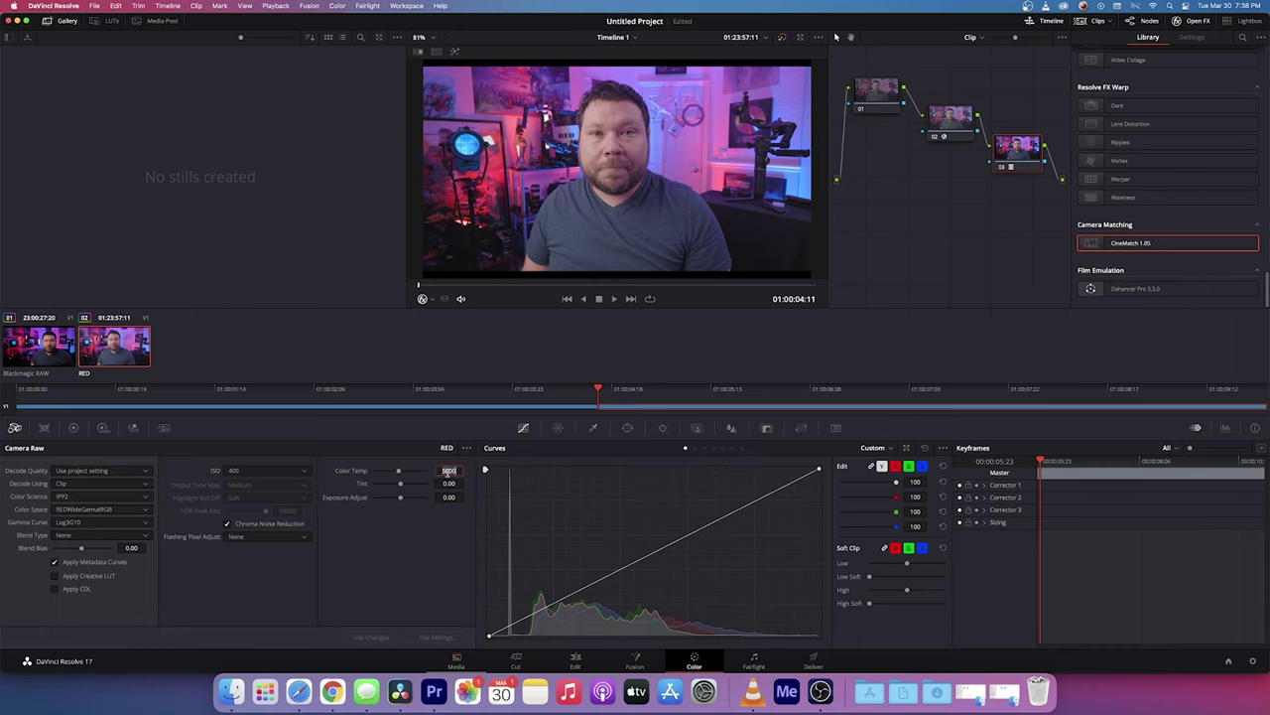
{"action": "type", "text": "6"}
{"action": "key", "text": "Return"}
{"action": "left_click", "coordinate": [51, 354]}
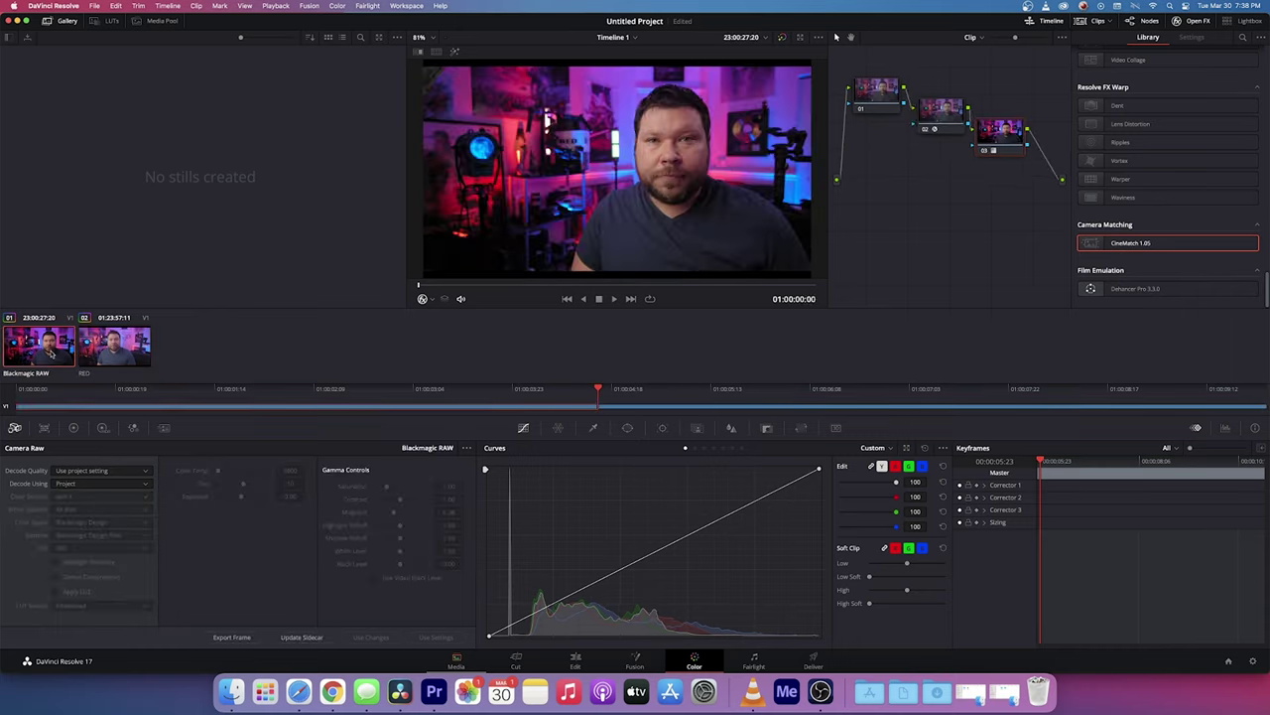
{"action": "left_click", "coordinate": [99, 361]}
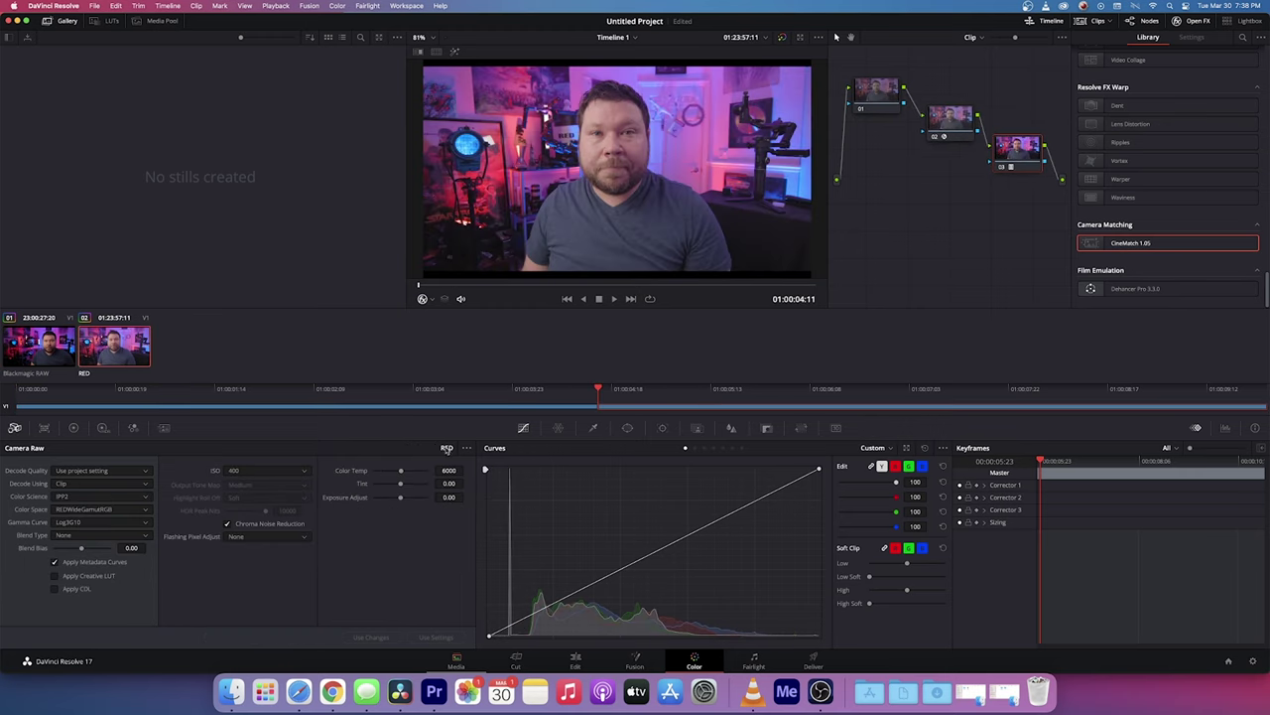
Step: In the primary wheels with contrast at 1.206, add a curve midpoint and drag it slightly down
{"action": "left_click", "coordinate": [74, 428]}
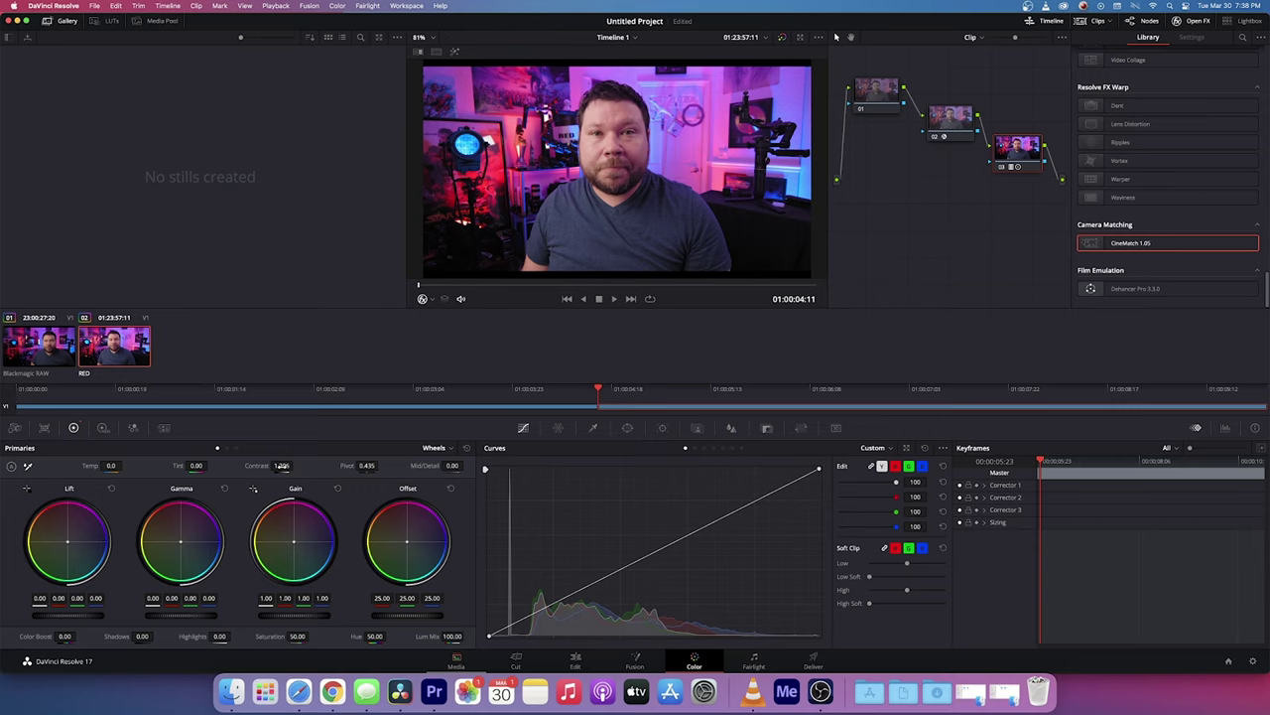
{"action": "left_click", "coordinate": [669, 547]}
{"action": "left_click_drag", "start_coordinate": [669, 548], "coordinate": [676, 557]}
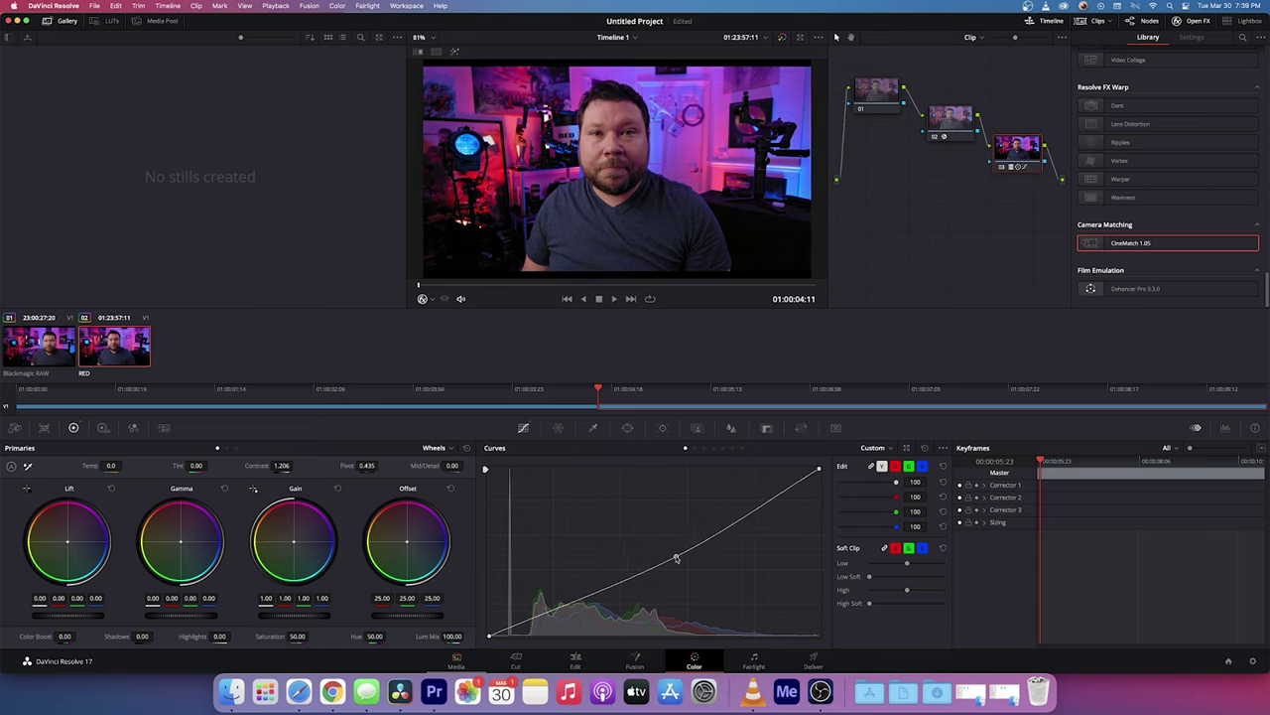
{"action": "left_click", "coordinate": [47, 355]}
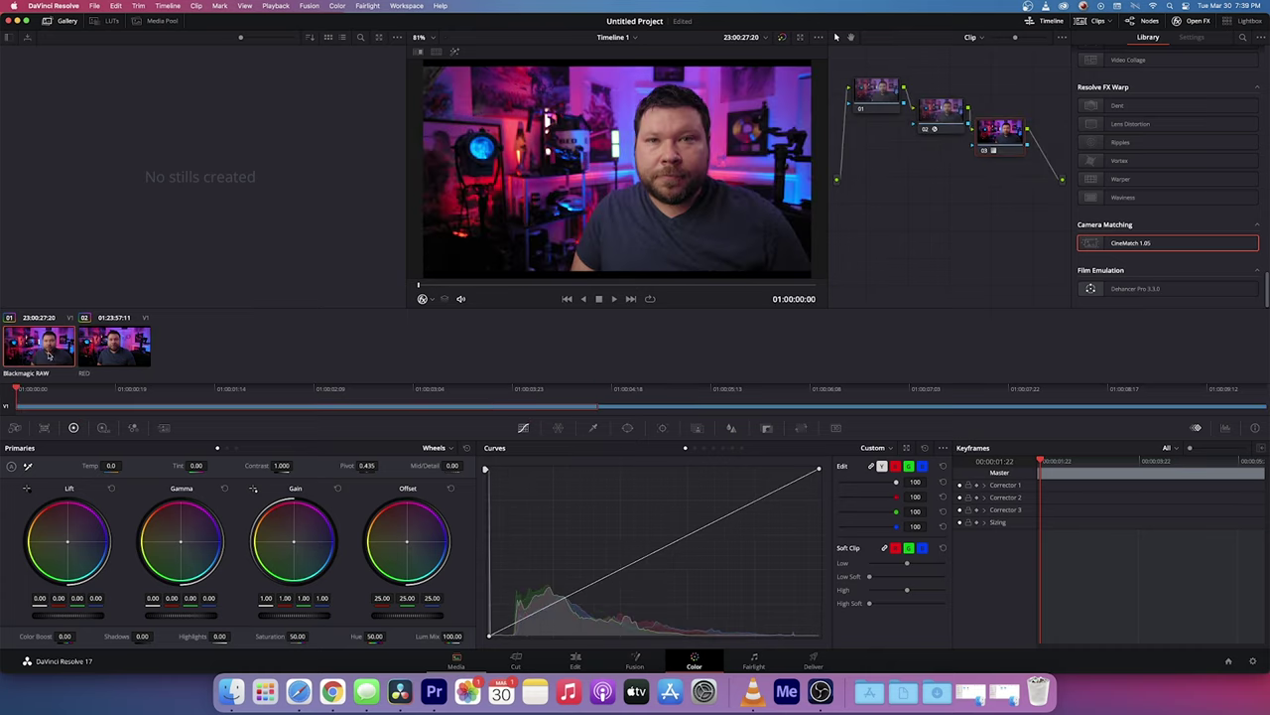
{"action": "left_click", "coordinate": [103, 355]}
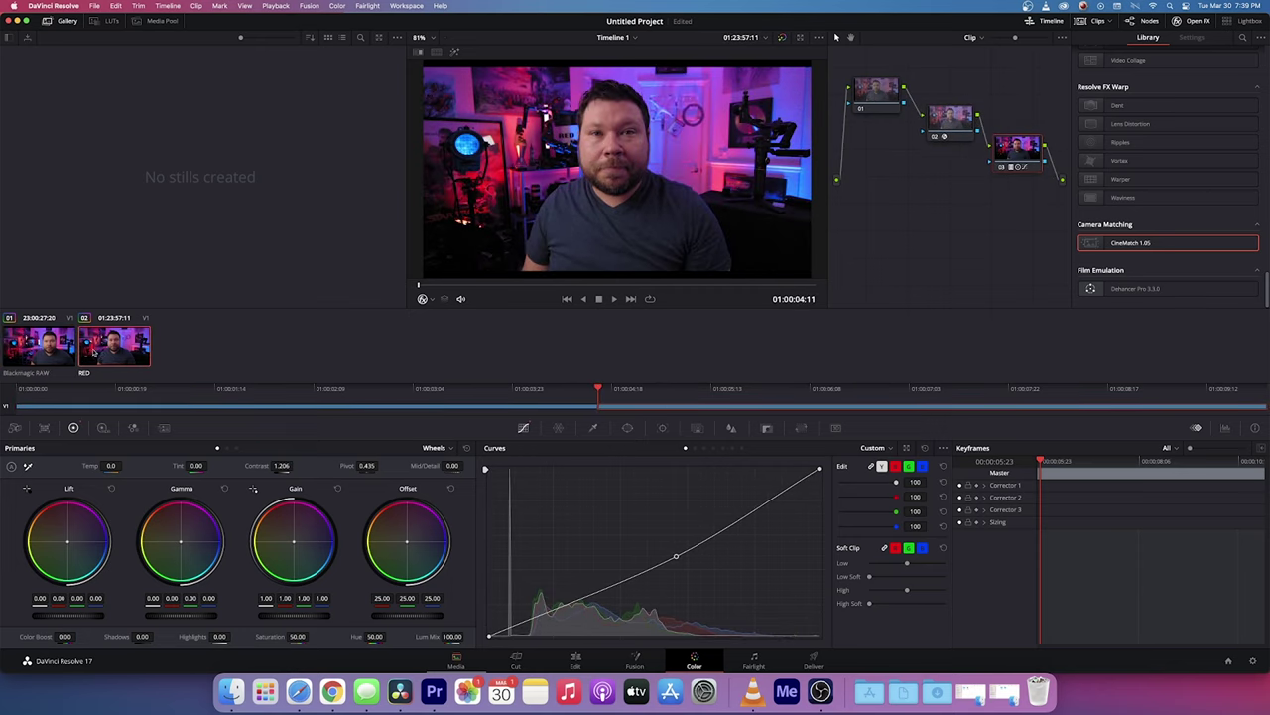
{"action": "left_click", "coordinate": [48, 353]}
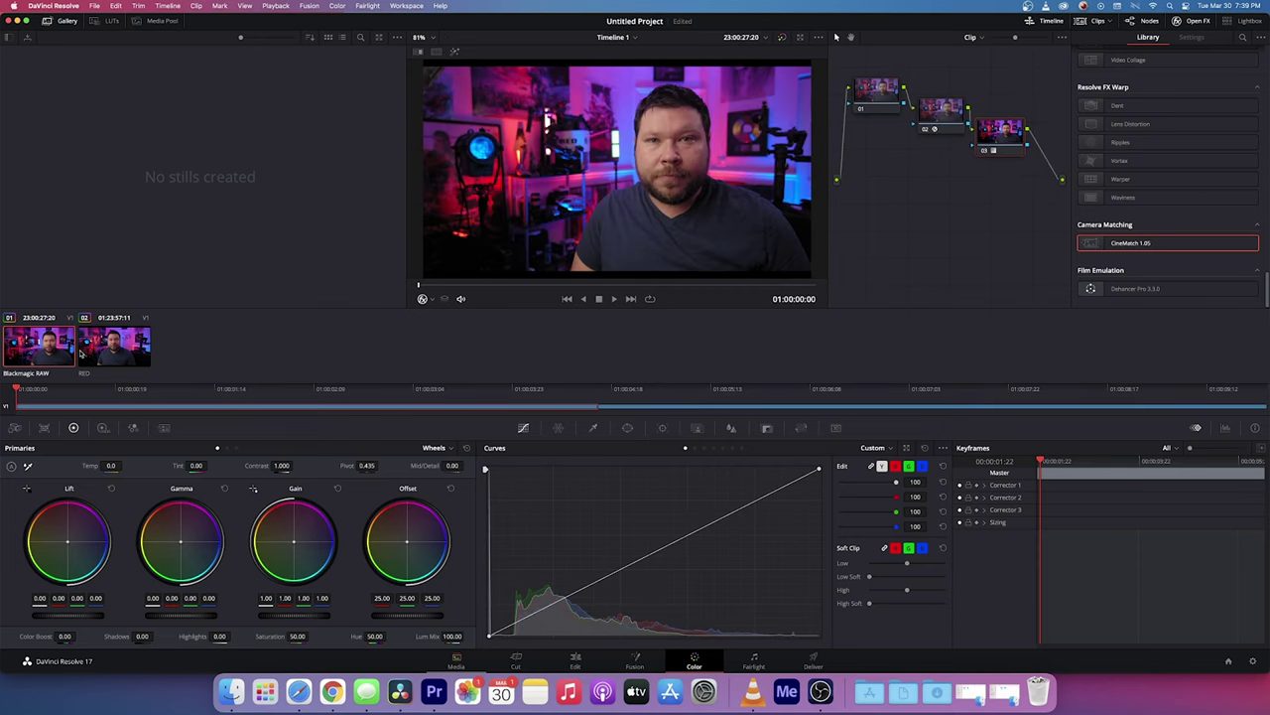
{"action": "left_click", "coordinate": [115, 348]}
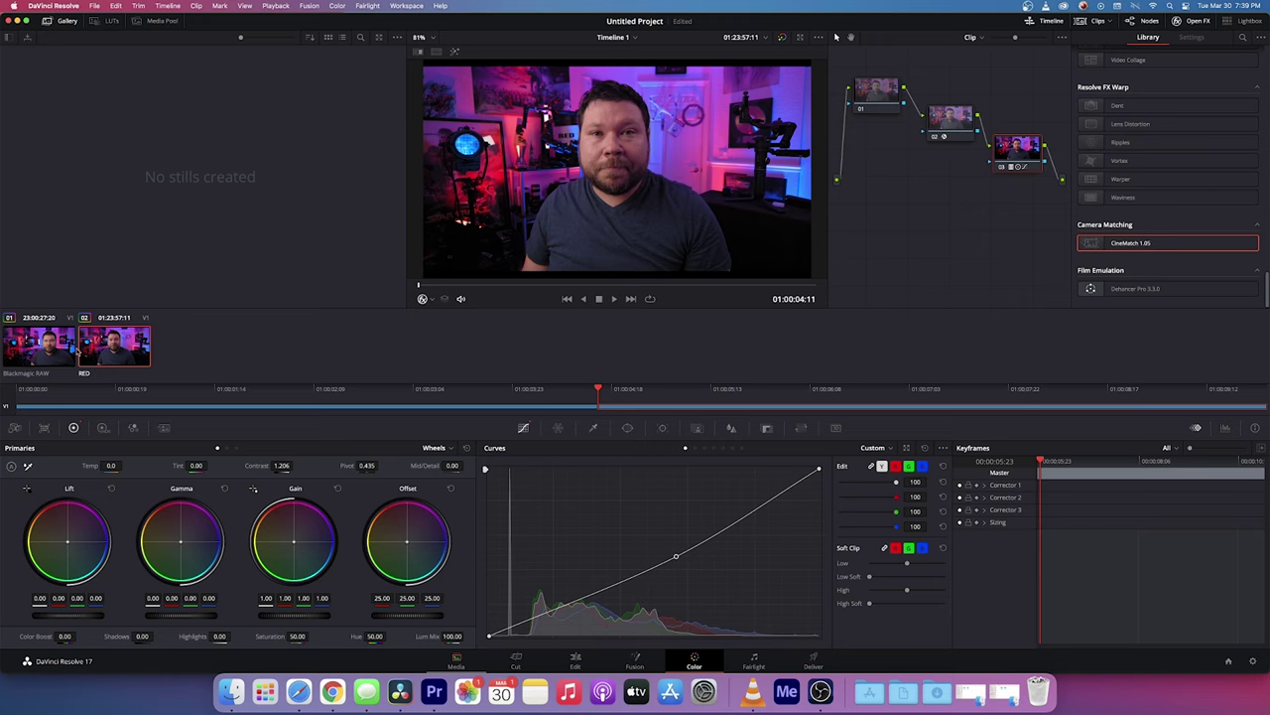
{"action": "left_click", "coordinate": [69, 352]}
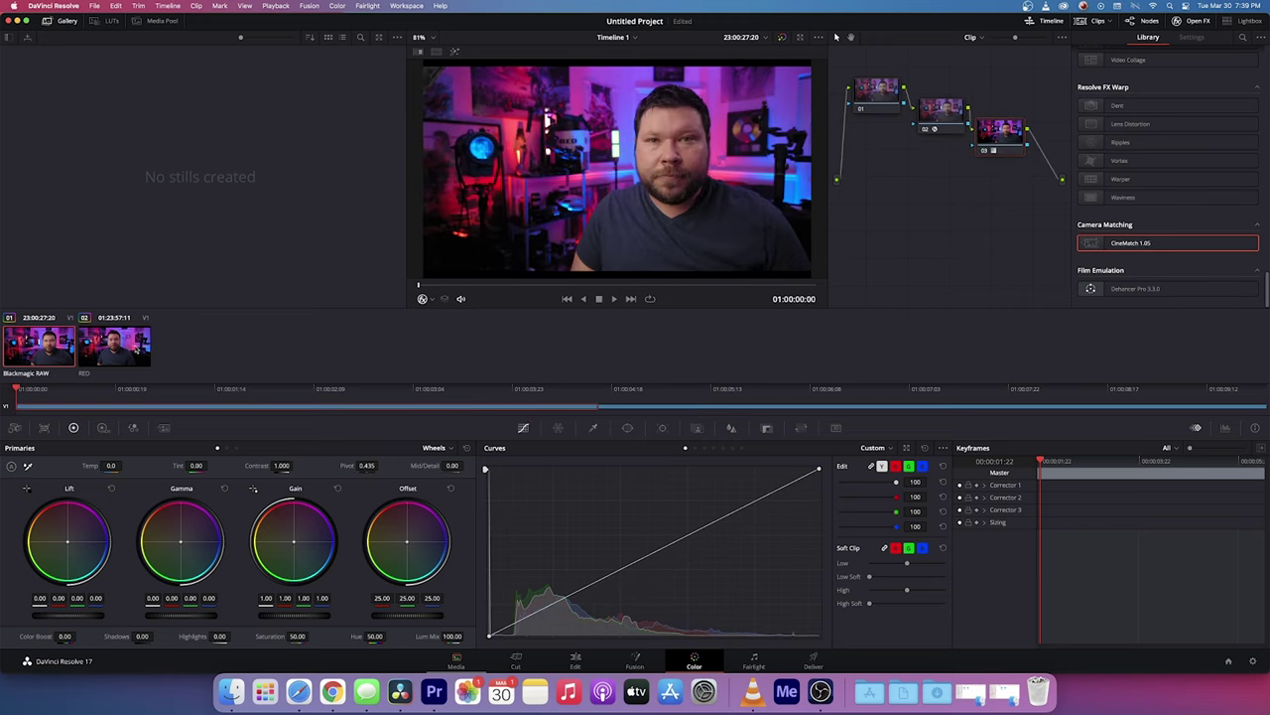
{"action": "left_click", "coordinate": [130, 349]}
{"action": "left_click", "coordinate": [69, 352]}
{"action": "left_click", "coordinate": [107, 352]}
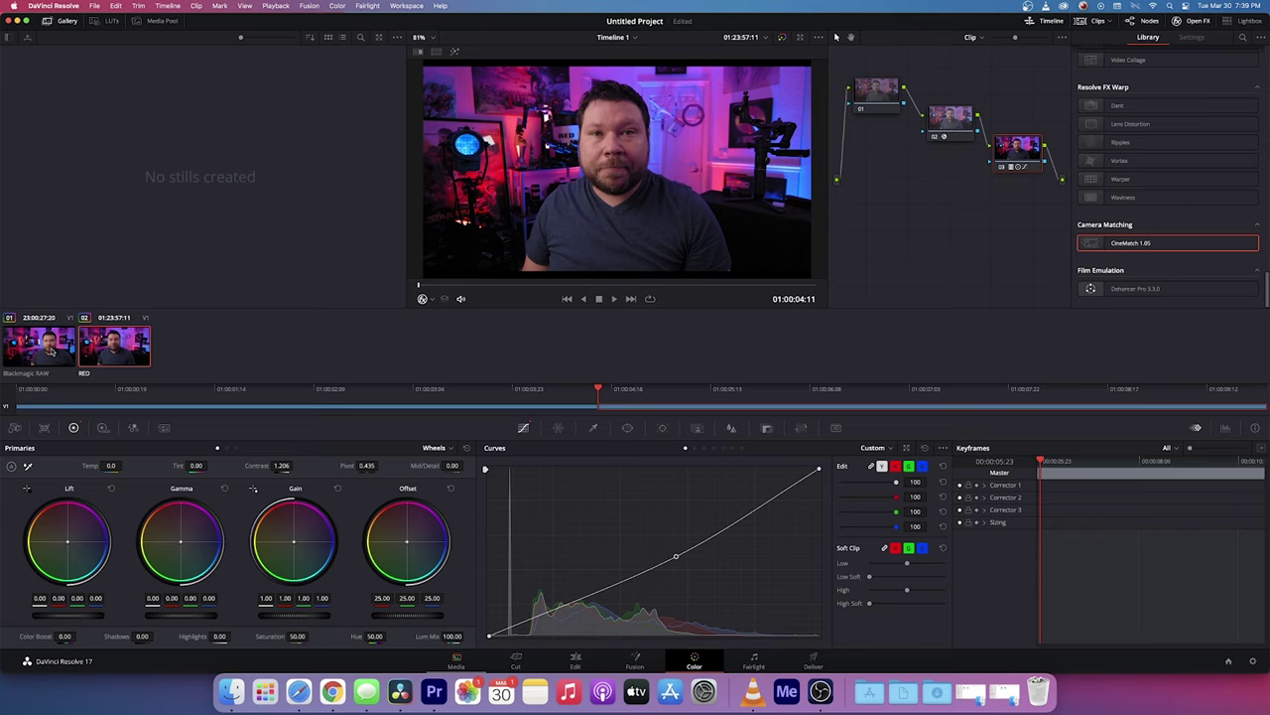
{"action": "left_click", "coordinate": [49, 352]}
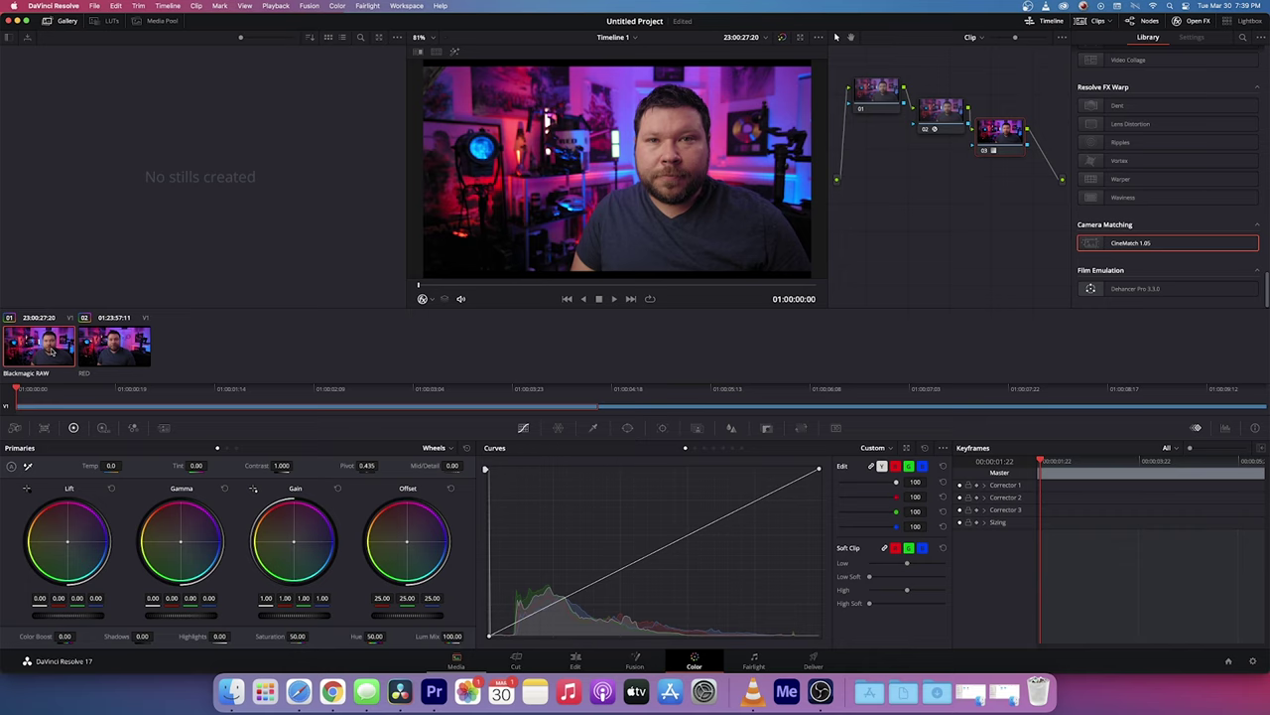
{"action": "left_click", "coordinate": [100, 353]}
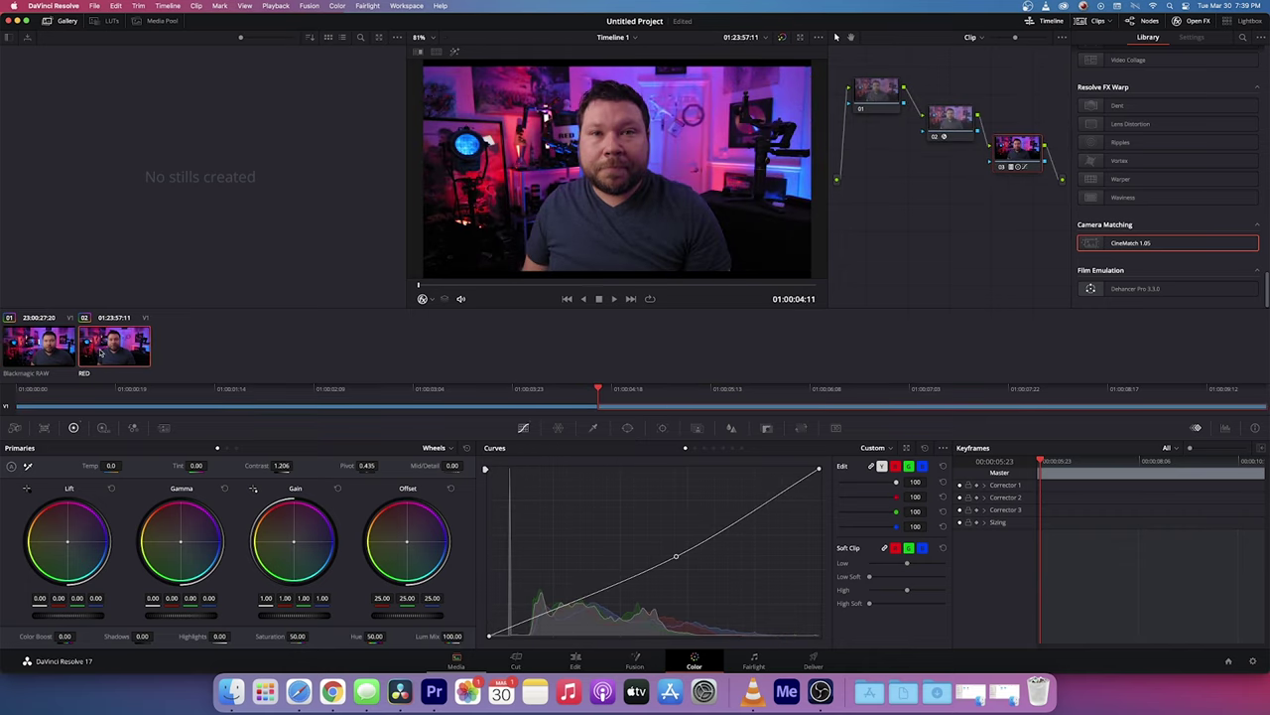